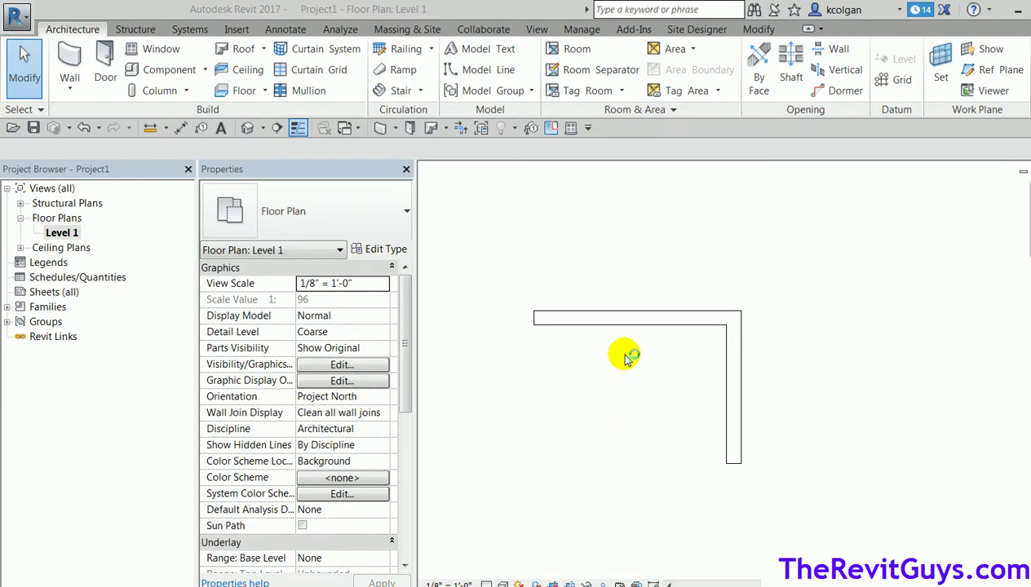
Duplicate the top wall's Wall 1 type as a new type named 'Wall 2 HR'.
{"action": "left_click", "coordinate": [624, 323]}
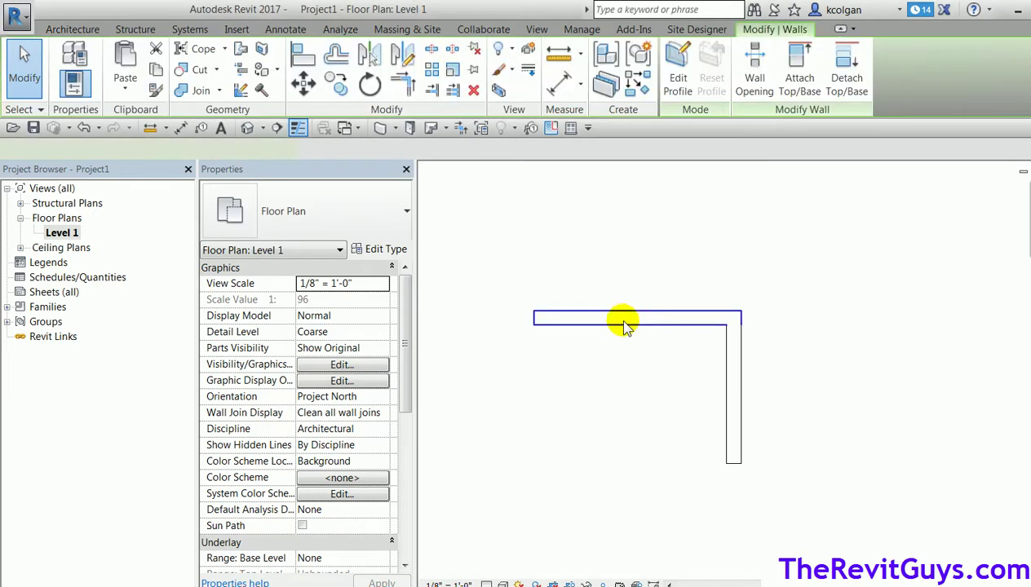
{"action": "left_click", "coordinate": [407, 215]}
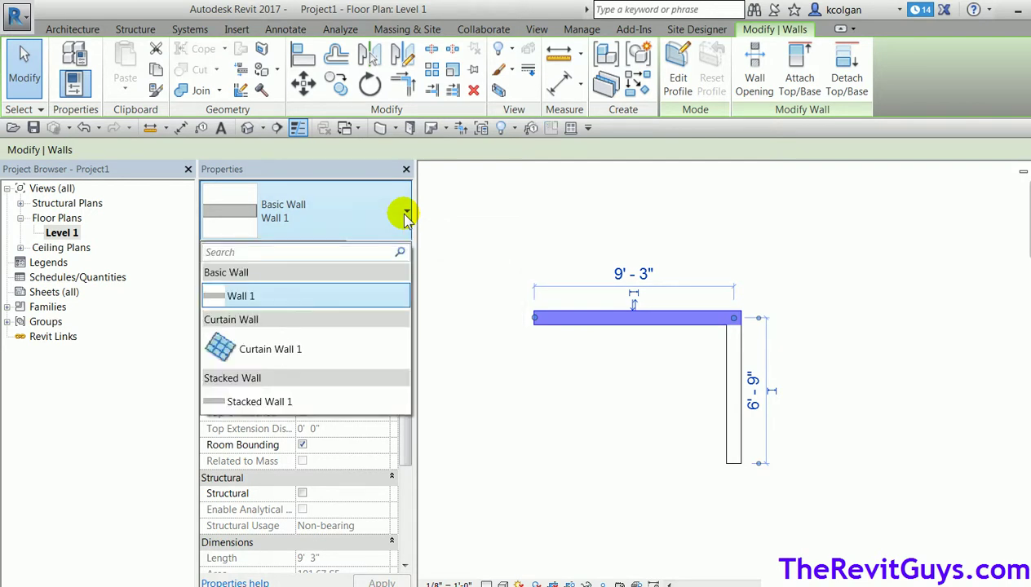
{"action": "left_click", "coordinate": [534, 234]}
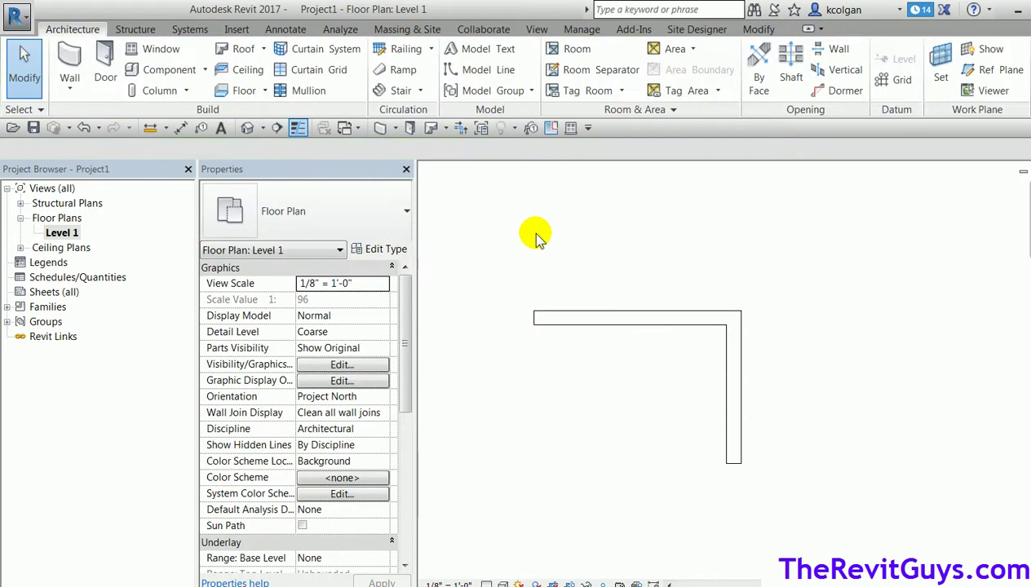
{"action": "left_click", "coordinate": [608, 321]}
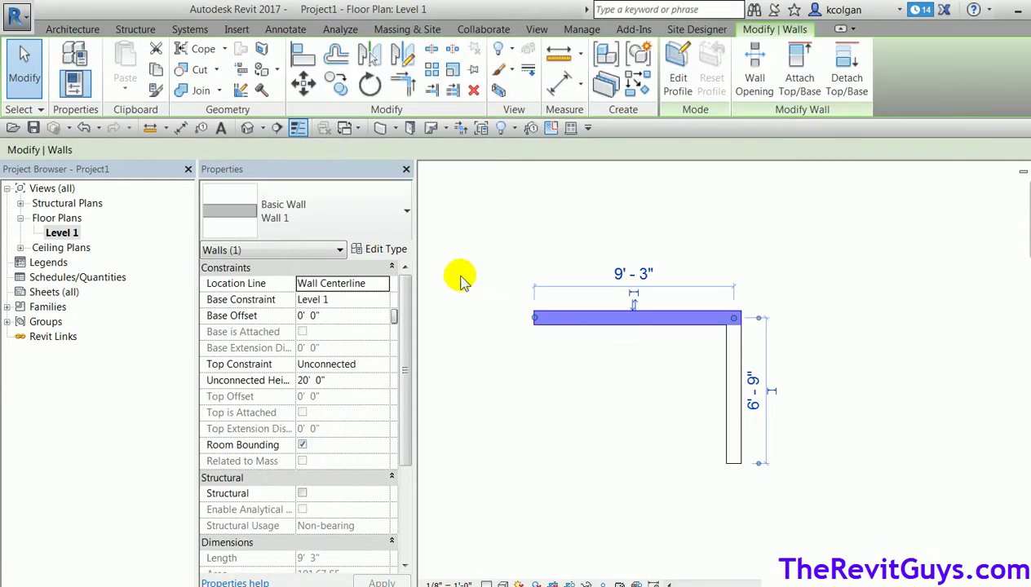
{"action": "left_click", "coordinate": [386, 249]}
{"action": "left_click", "coordinate": [674, 82]}
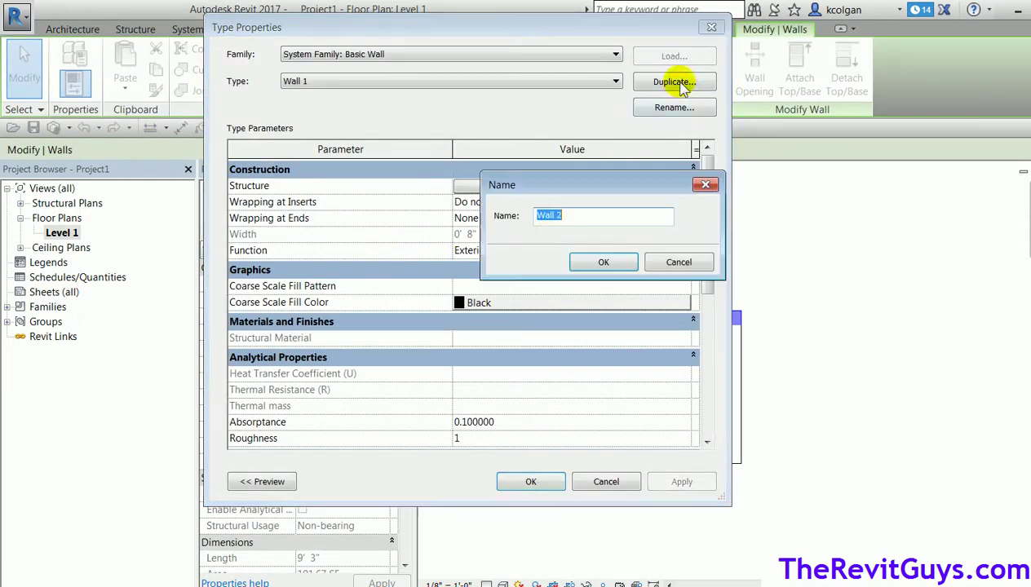
{"action": "left_click", "coordinate": [565, 217]}
{"action": "type", "text": "HR"}
{"action": "left_click", "coordinate": [602, 261]}
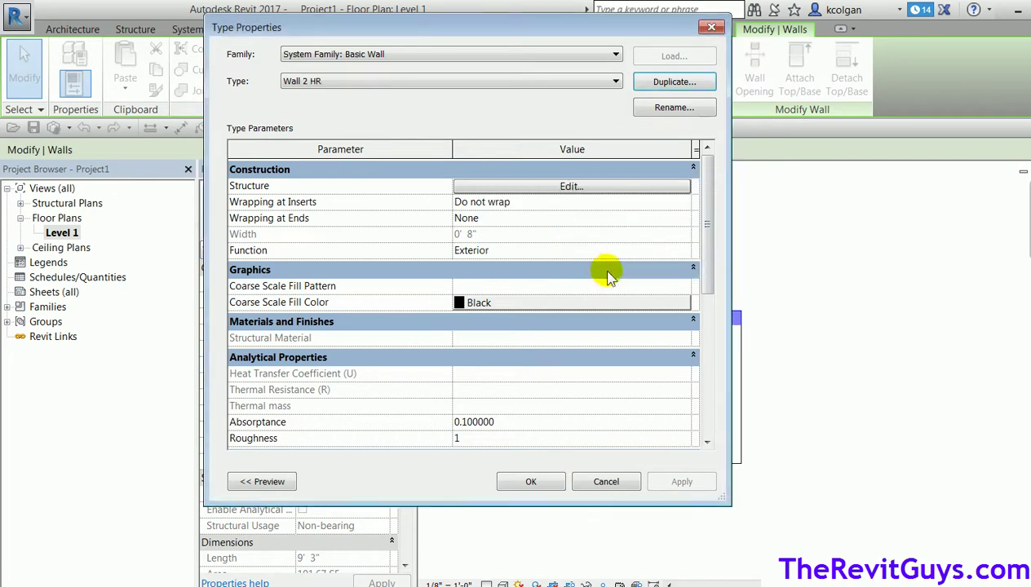
Switch back to the Wall 1 type and rename it 'Wall 1 HR'.
{"action": "left_click", "coordinate": [616, 80]}
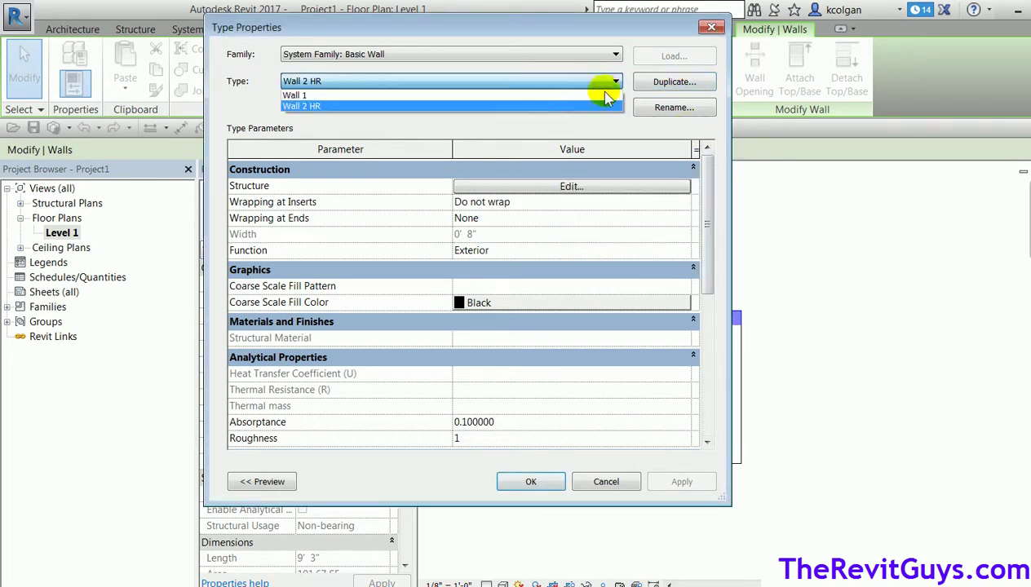
{"action": "left_click", "coordinate": [545, 94]}
{"action": "left_click", "coordinate": [674, 107]}
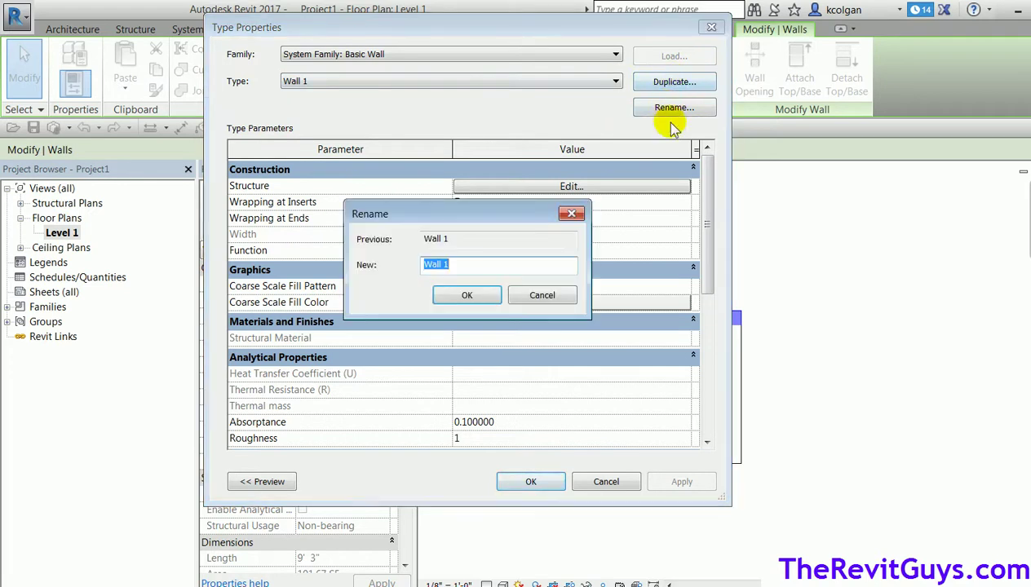
{"action": "left_click", "coordinate": [481, 264]}
{"action": "type", "text": "H"}
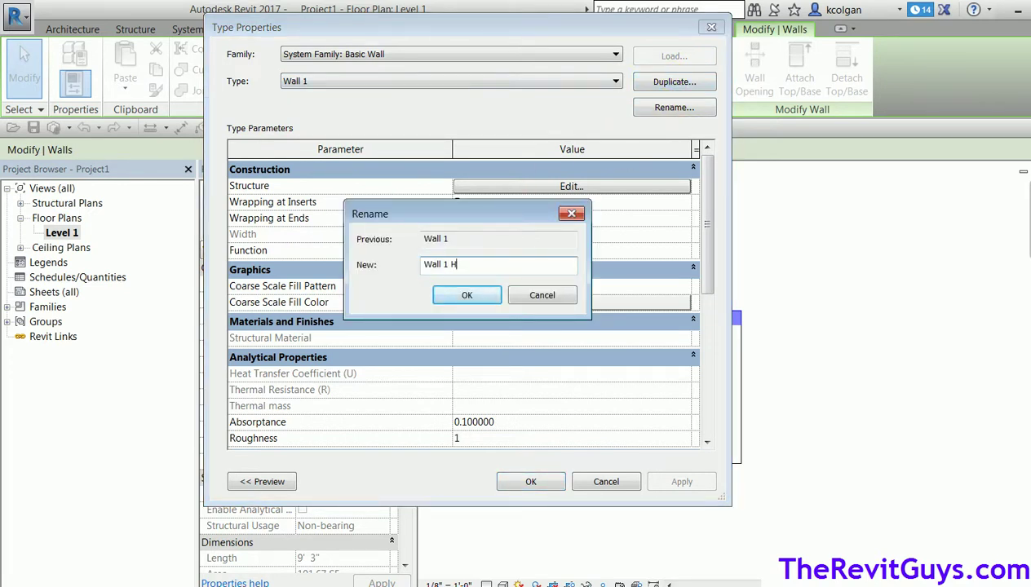
{"action": "type", "text": "R"}
{"action": "left_click", "coordinate": [465, 295]}
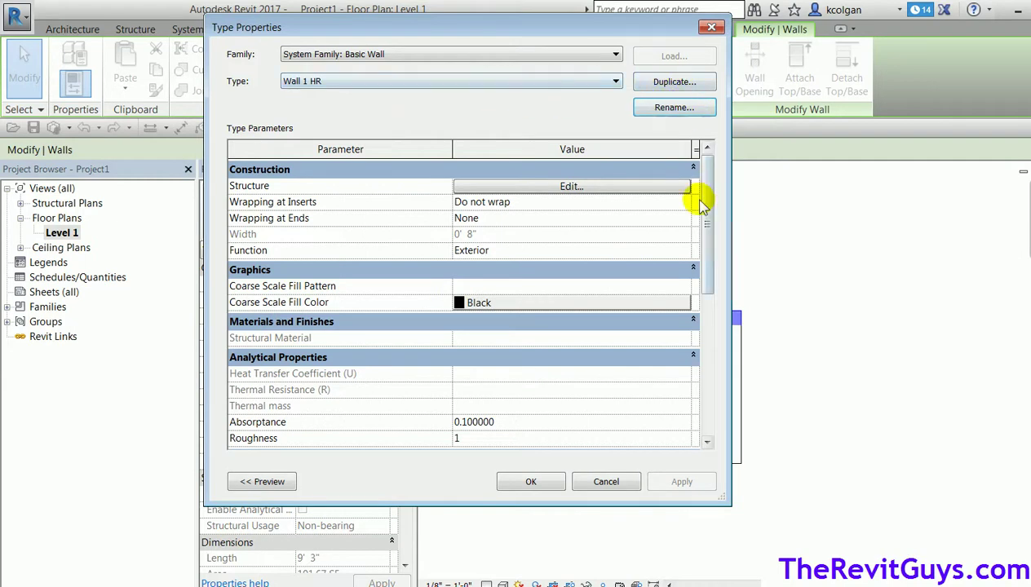
{"action": "left_click_drag", "start_coordinate": [703, 219], "coordinate": [686, 386]}
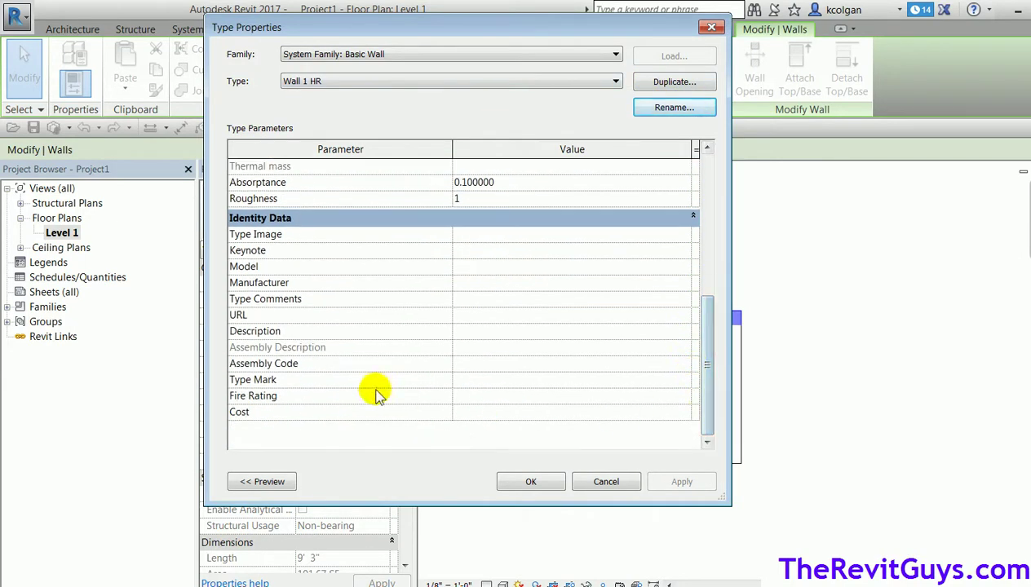
Set the Fire Rating of Wall 1 HR to 1 HR.
{"action": "left_click", "coordinate": [457, 396]}
{"action": "type", "text": "1 HR"}
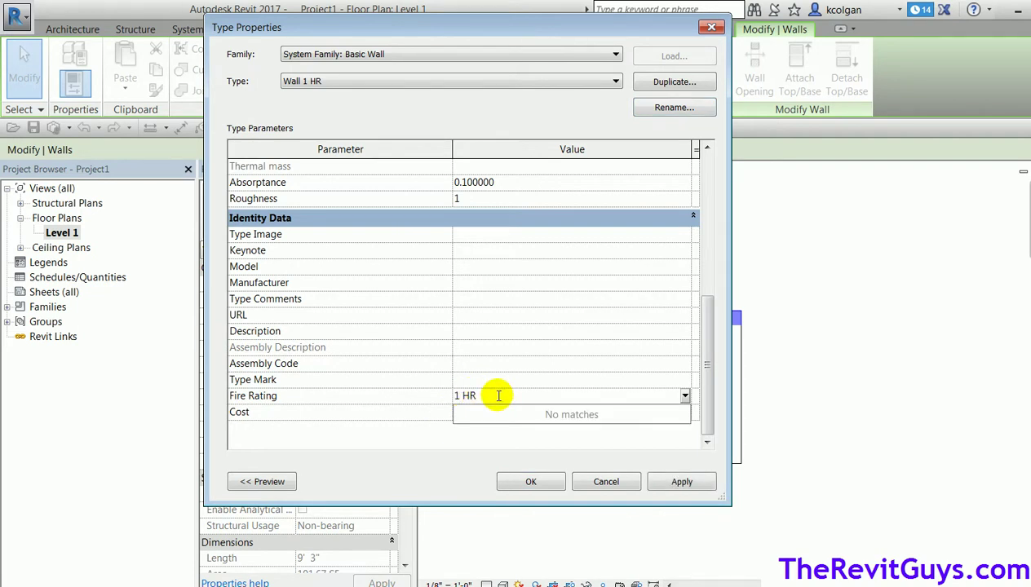
{"action": "left_click", "coordinate": [531, 482]}
Switch the wall to Wall 2 HR, give it Fire Rating 2 HR with Type Mark cleared, and apply.
{"action": "left_click", "coordinate": [490, 81]}
{"action": "left_click", "coordinate": [493, 107]}
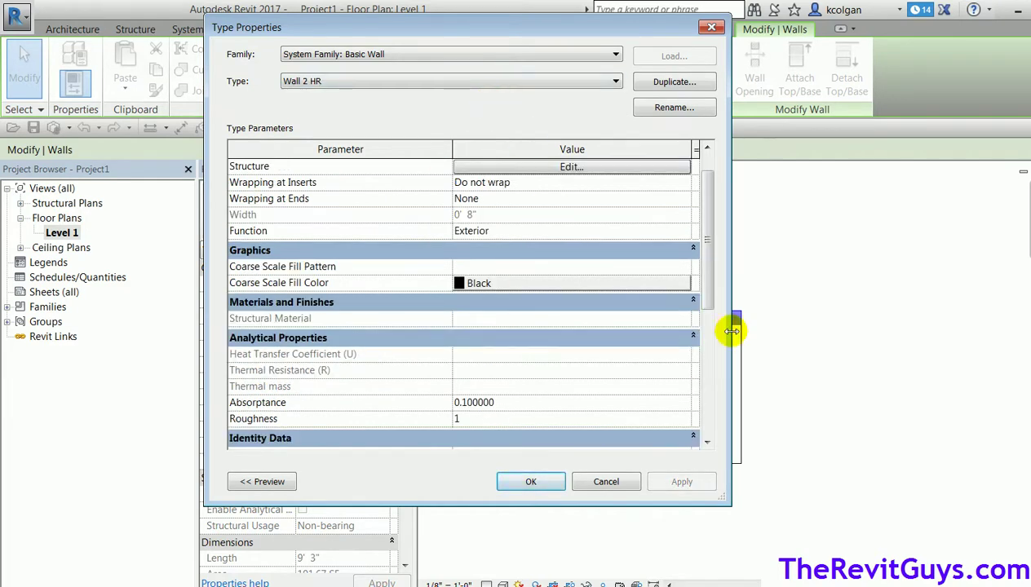
{"action": "left_click_drag", "start_coordinate": [710, 289], "coordinate": [707, 431]}
{"action": "left_click", "coordinate": [495, 382]}
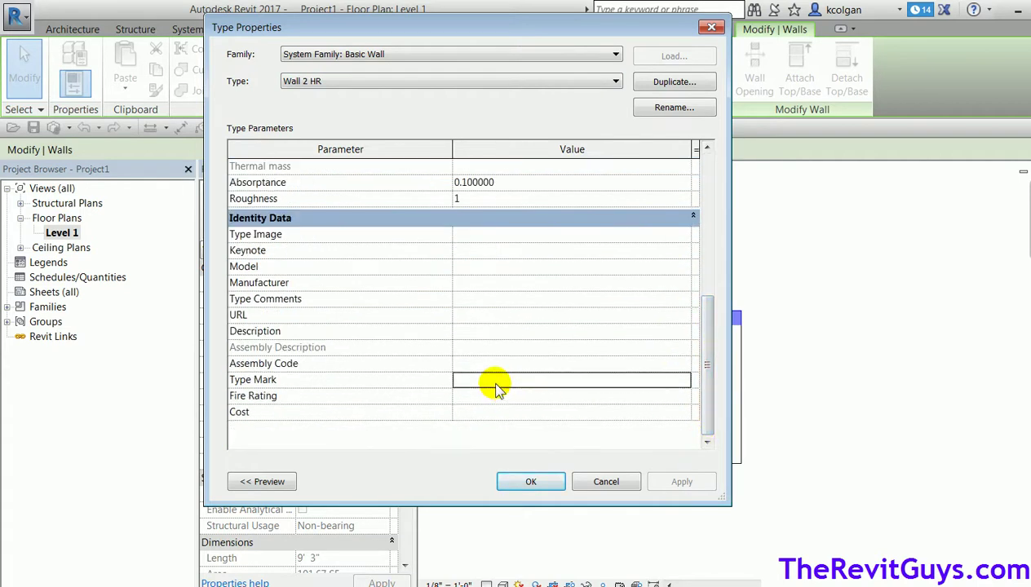
{"action": "type", "text": "2 HR"}
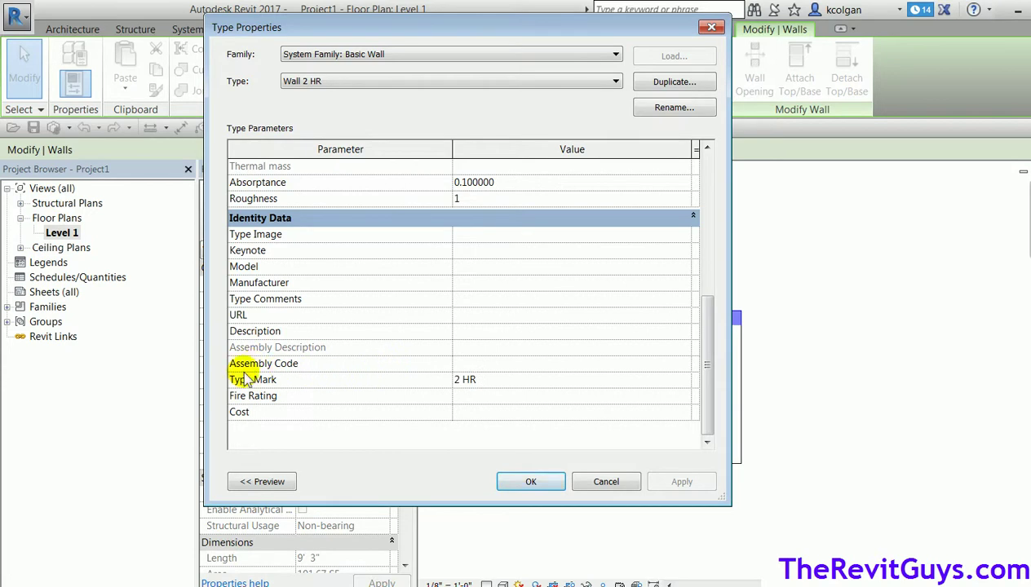
{"action": "left_click", "coordinate": [491, 397]}
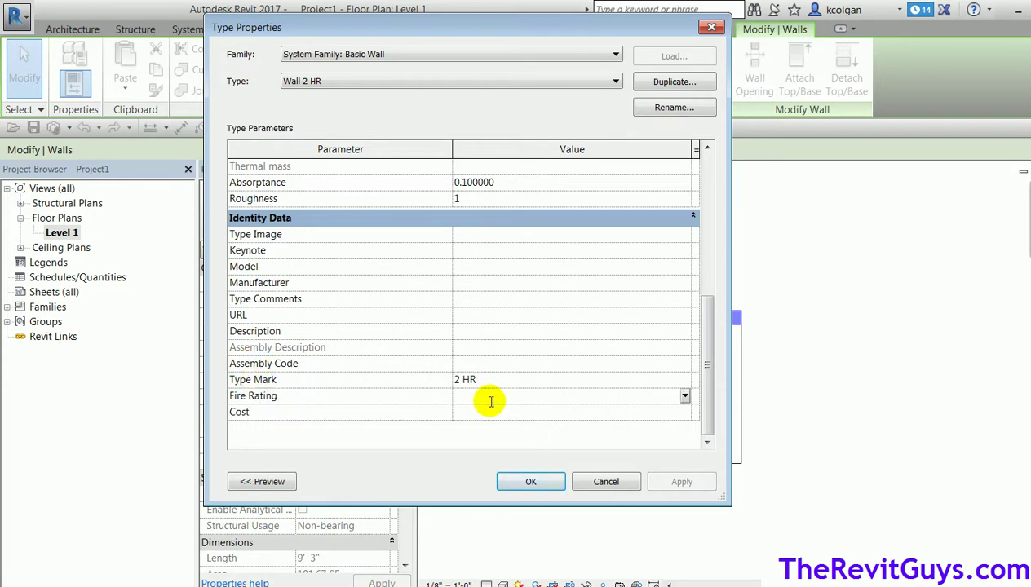
{"action": "type", "text": "2 HR"}
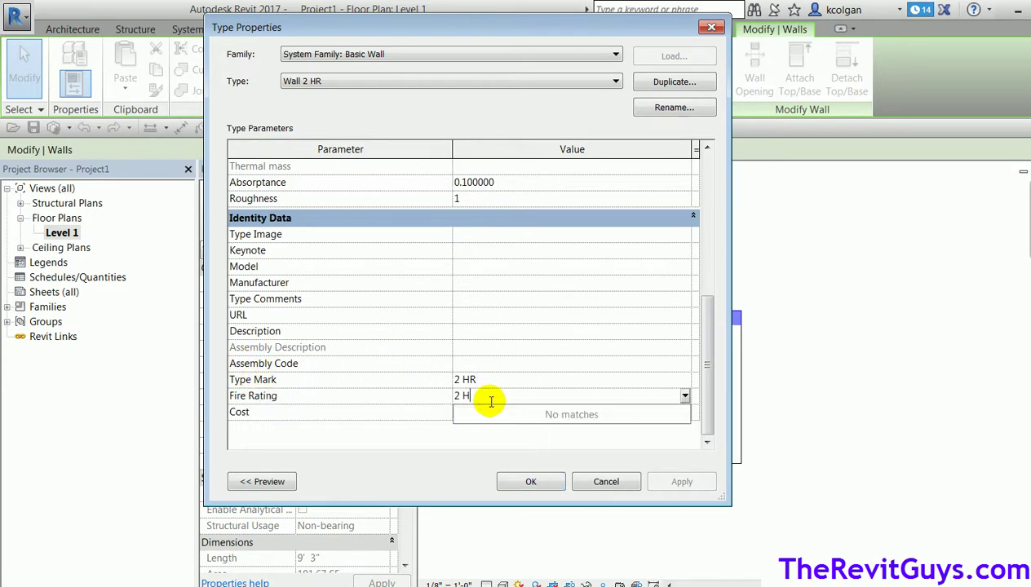
{"action": "left_click", "coordinate": [495, 379]}
{"action": "key", "text": "Delete"}
{"action": "left_click", "coordinate": [531, 481]}
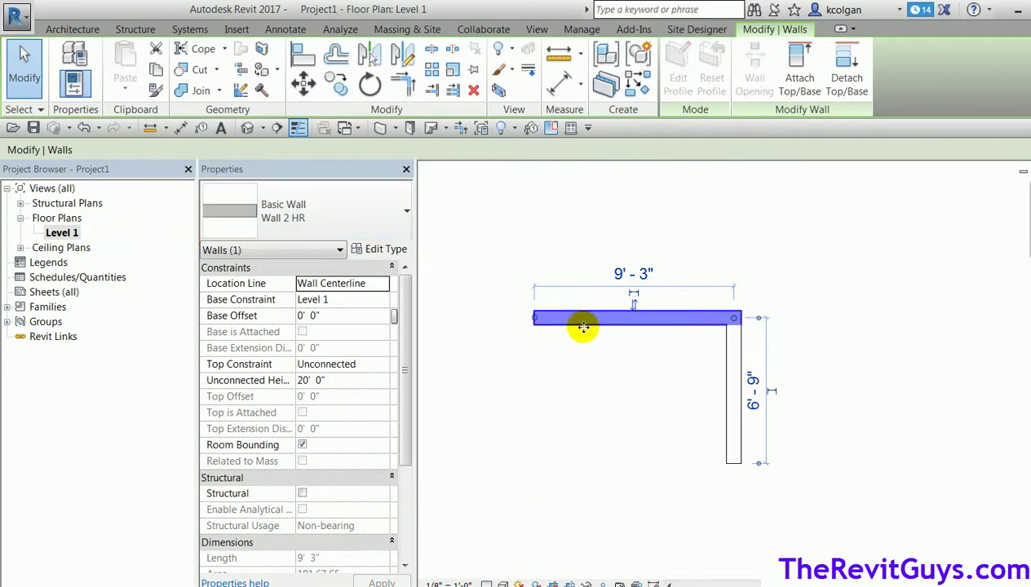
{"action": "left_click", "coordinate": [384, 249]}
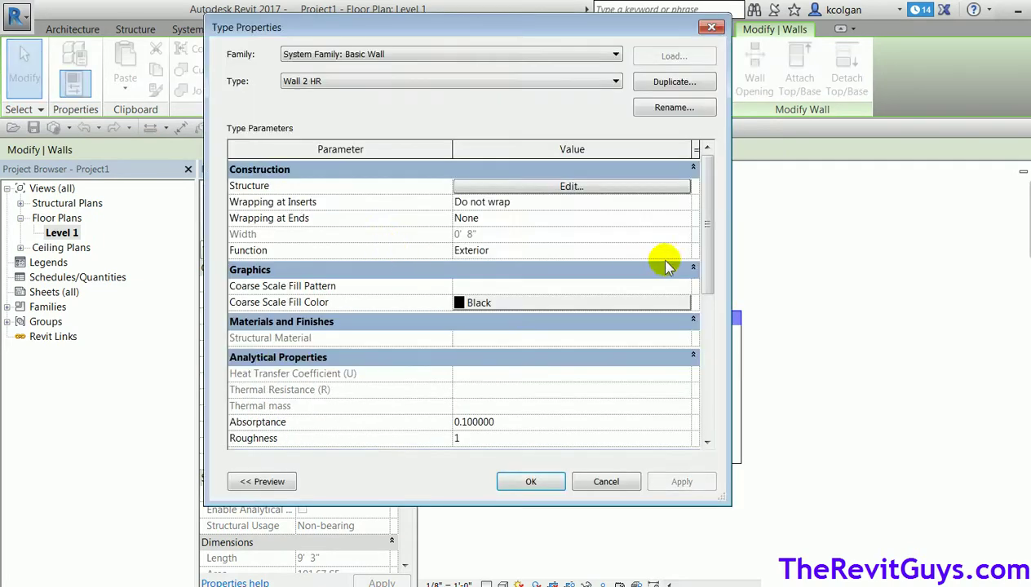
{"action": "left_click_drag", "start_coordinate": [700, 263], "coordinate": [701, 416]}
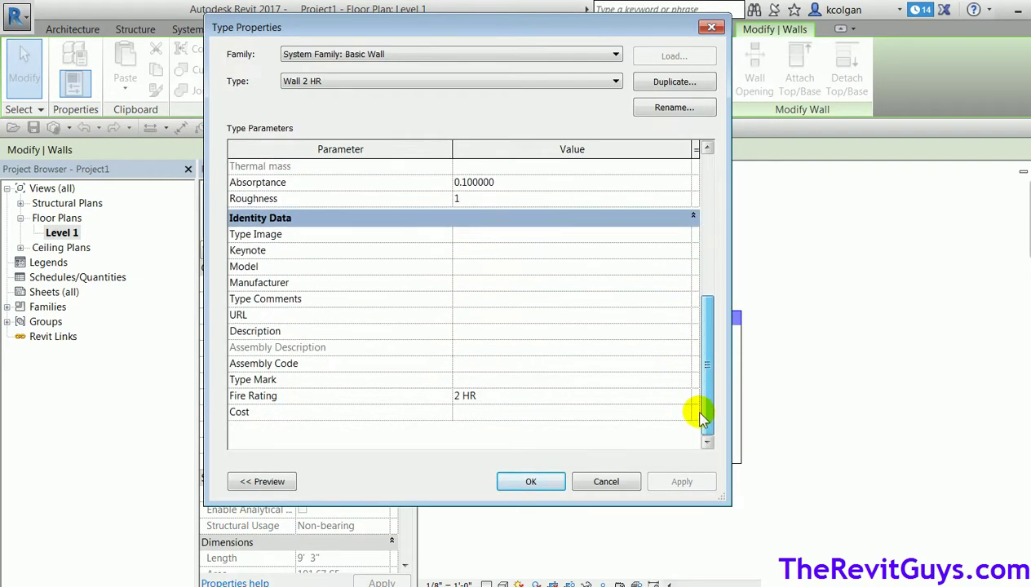
{"action": "left_click", "coordinate": [530, 481]}
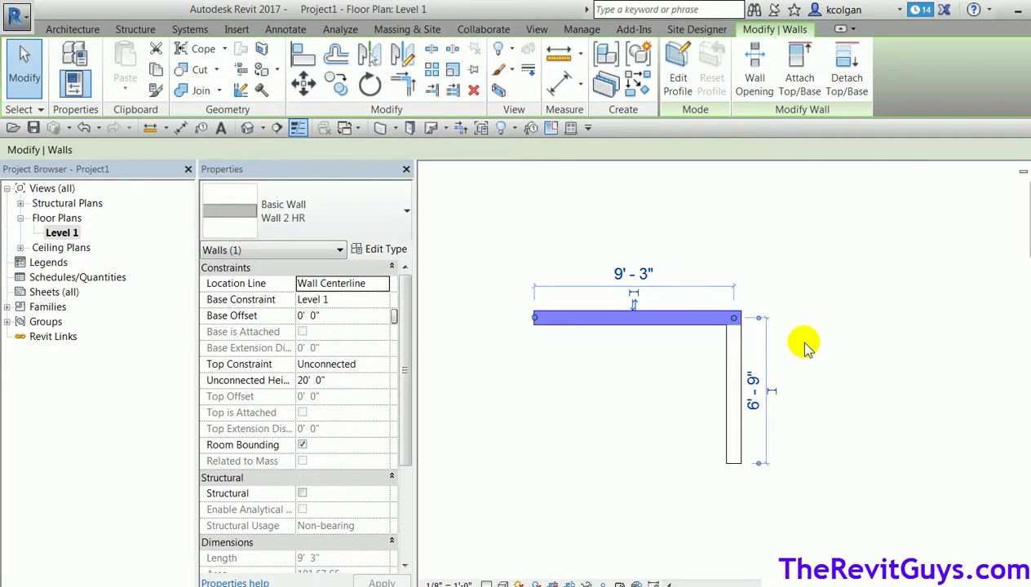
{"action": "left_click", "coordinate": [806, 345]}
{"action": "left_click", "coordinate": [657, 331]}
{"action": "left_click", "coordinate": [709, 396]}
{"action": "left_click", "coordinate": [732, 396]}
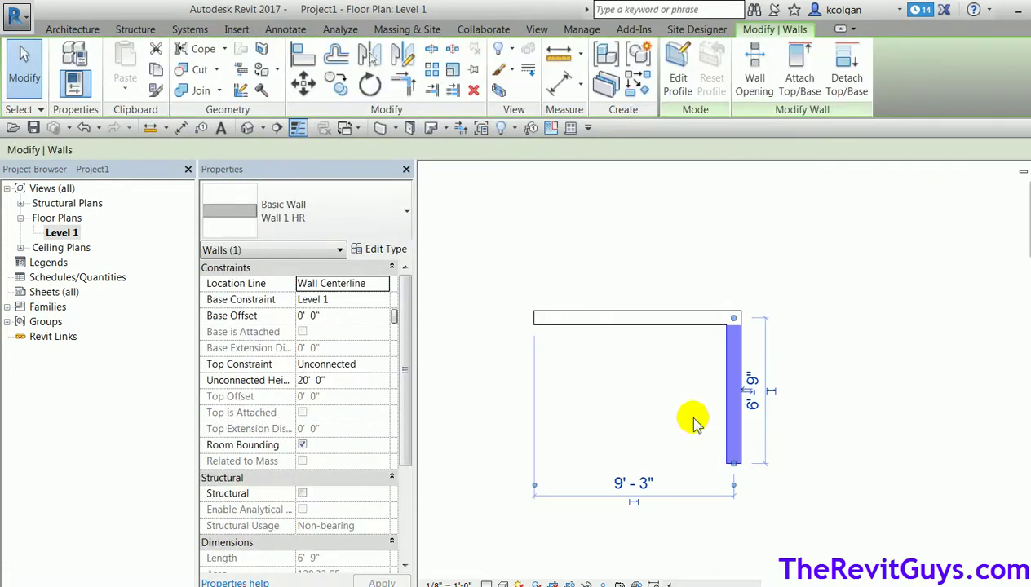
{"action": "left_click", "coordinate": [844, 298]}
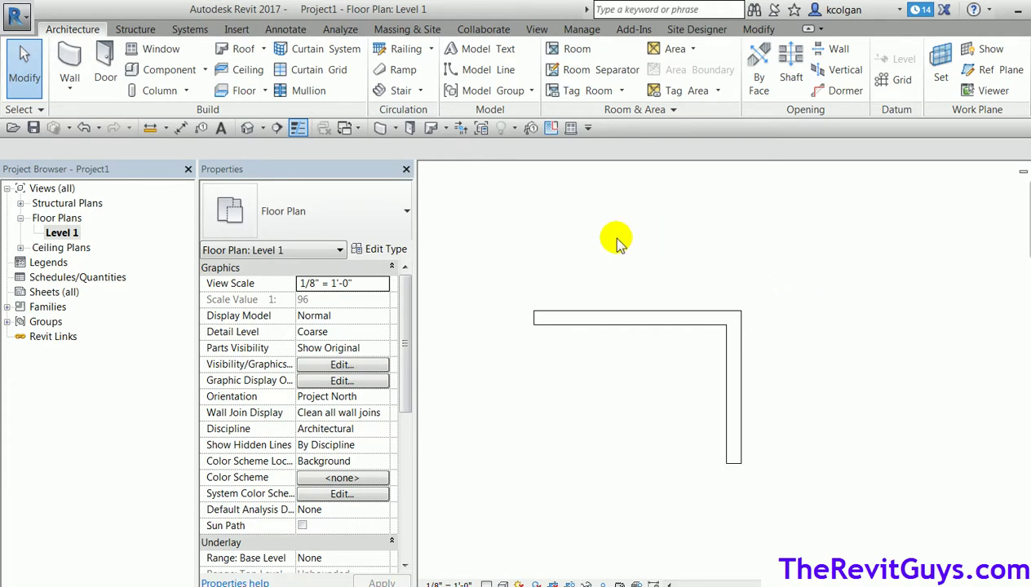
Open Level 1's Visibility/Graphic Overrides with VG, widen it, and show its empty Filters list.
{"action": "key", "text": "v"}
{"action": "key", "text": "g"}
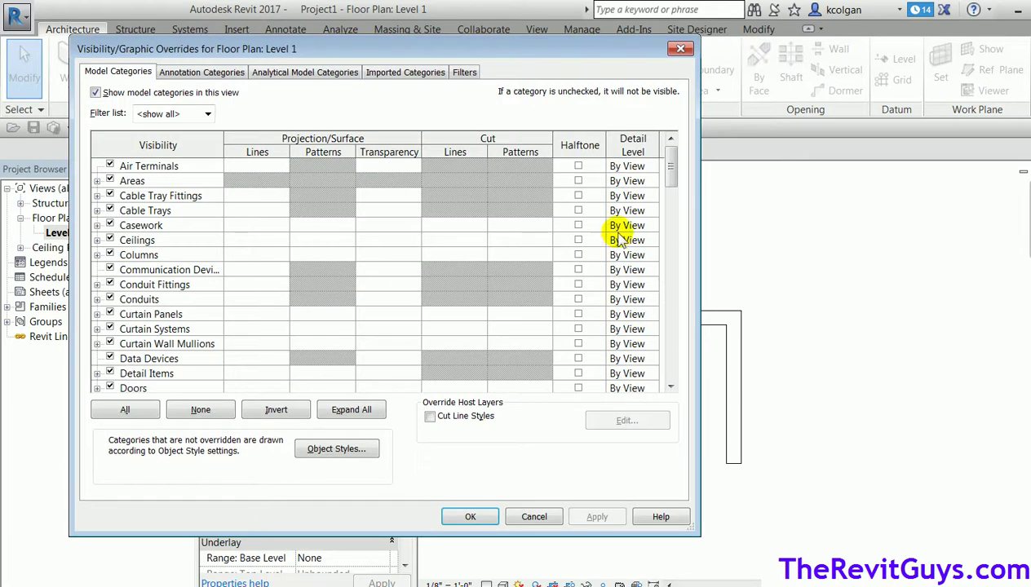
{"action": "left_click_drag", "start_coordinate": [434, 48], "coordinate": [448, 47]}
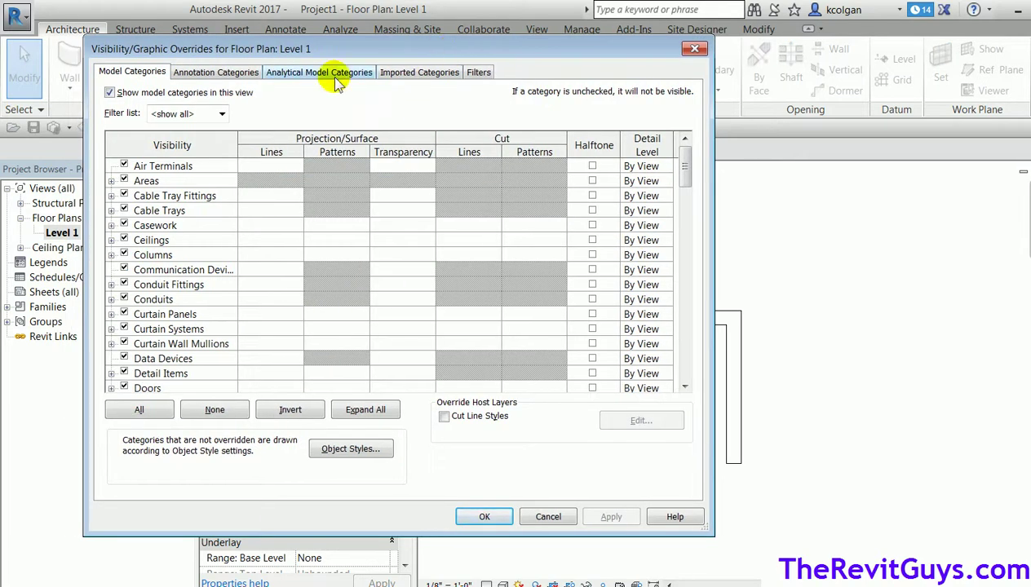
{"action": "left_click_drag", "start_coordinate": [712, 248], "coordinate": [874, 248]}
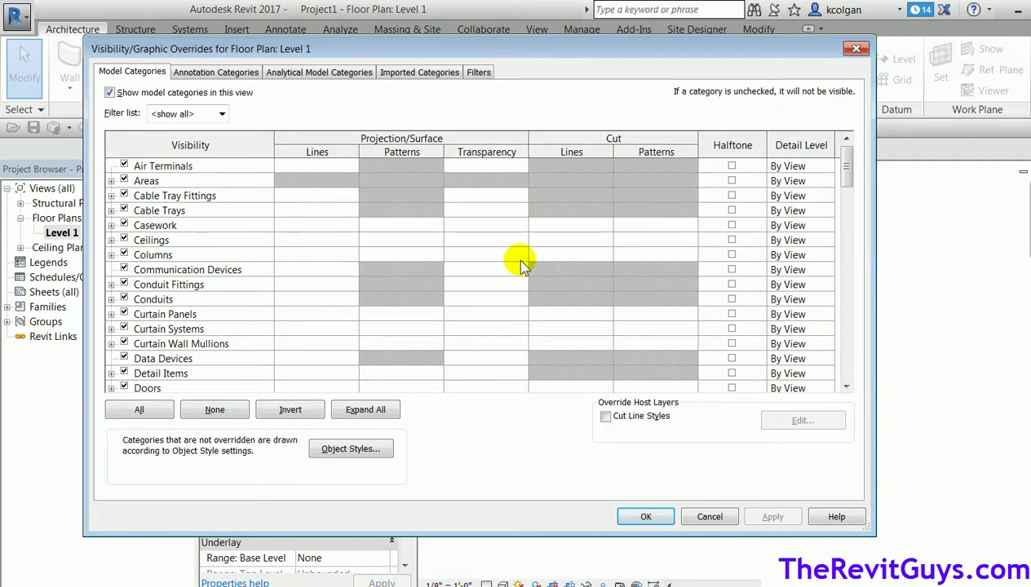
{"action": "left_click", "coordinate": [479, 74]}
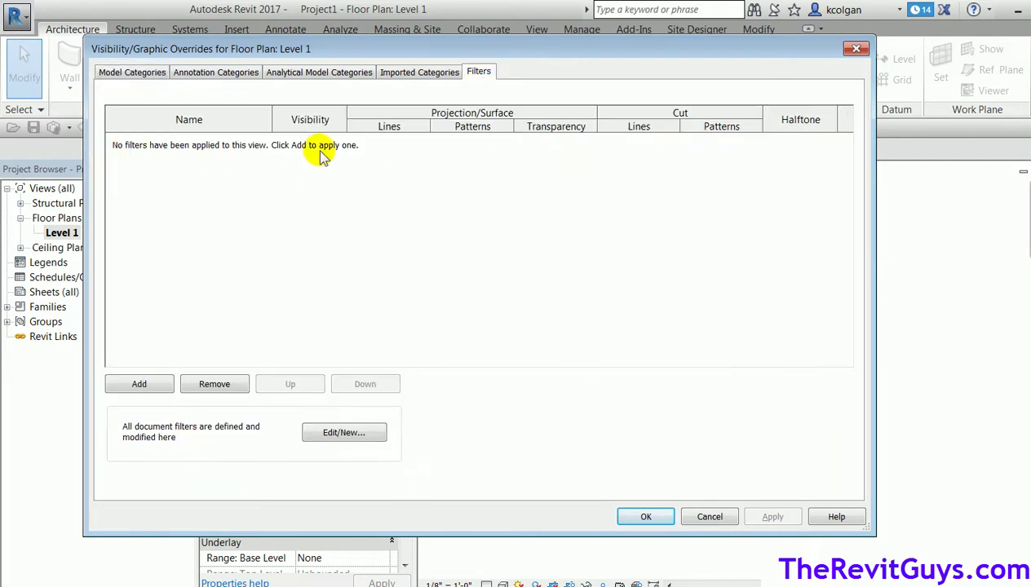
{"action": "left_click_drag", "start_coordinate": [432, 51], "coordinate": [447, 350]}
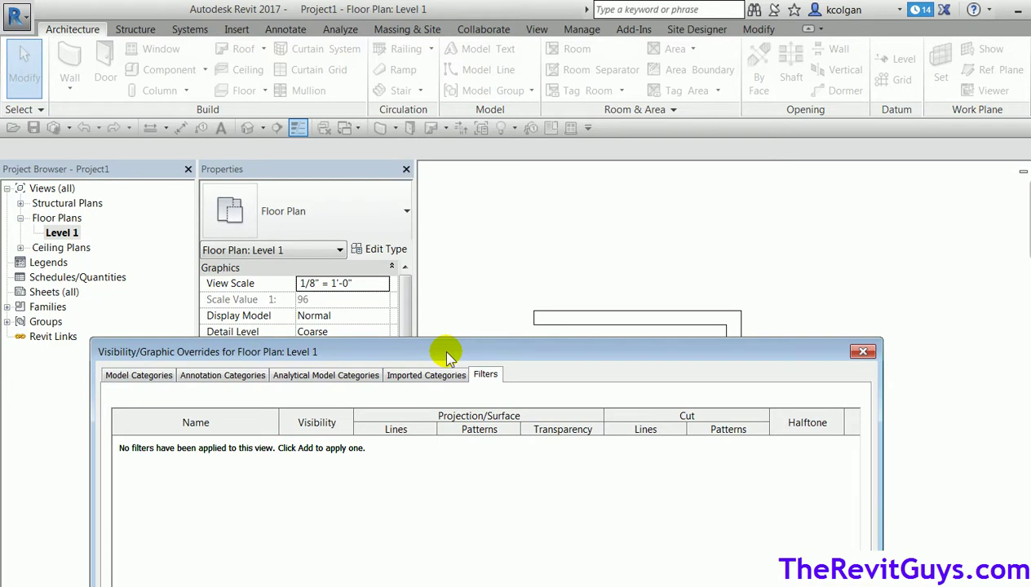
{"action": "left_click_drag", "start_coordinate": [447, 357], "coordinate": [473, 122]}
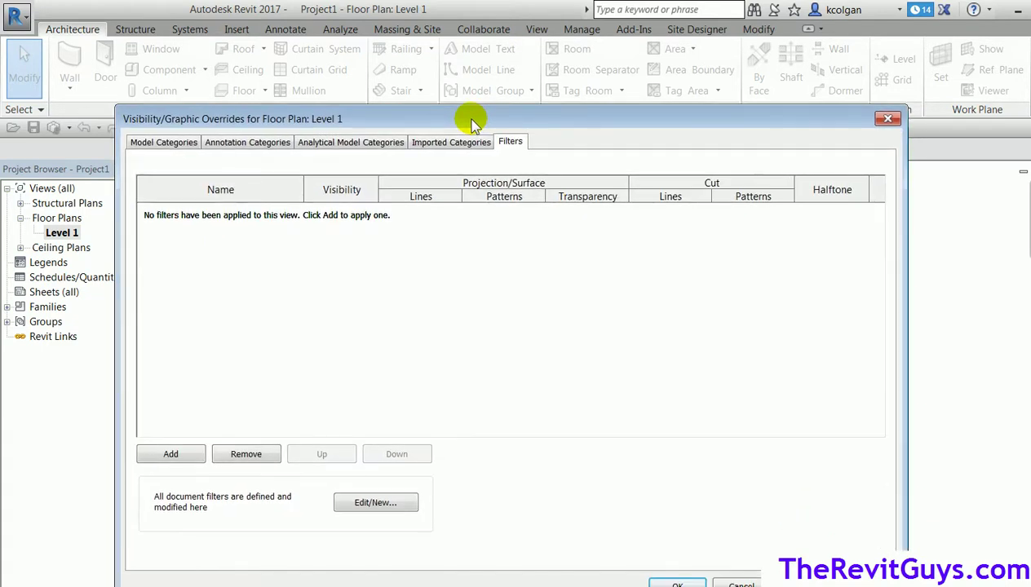
Create a new rule-based filter named '1 HR' for the Walls category.
{"action": "left_click", "coordinate": [369, 504]}
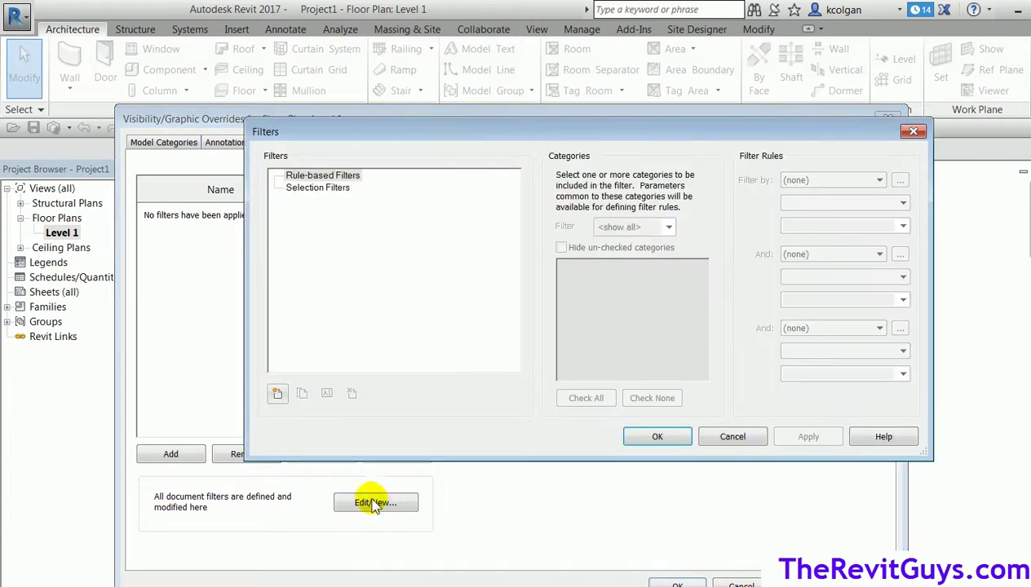
{"action": "left_click", "coordinate": [277, 394]}
{"action": "type", "text": "1 HR"}
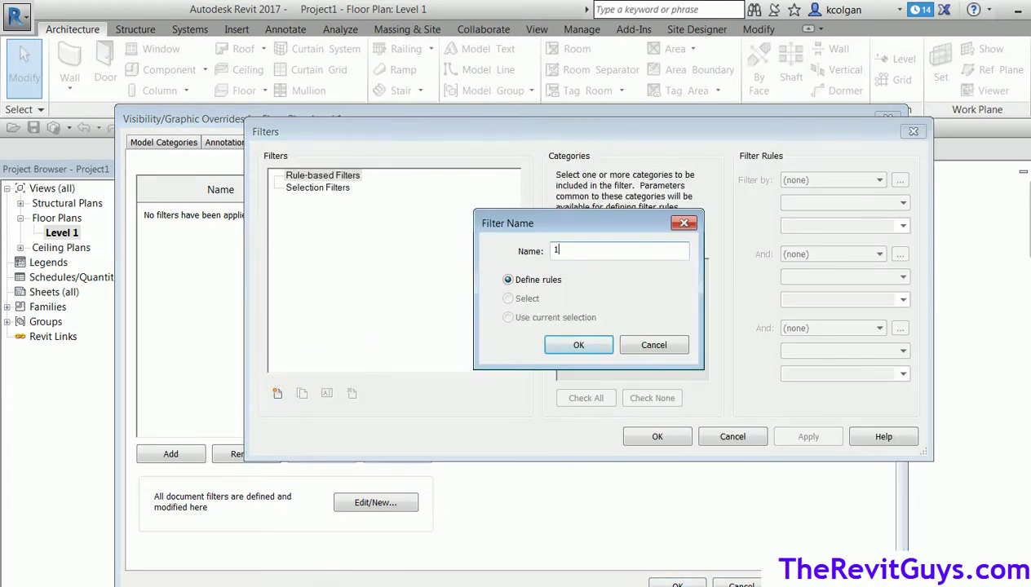
{"action": "left_click", "coordinate": [579, 346]}
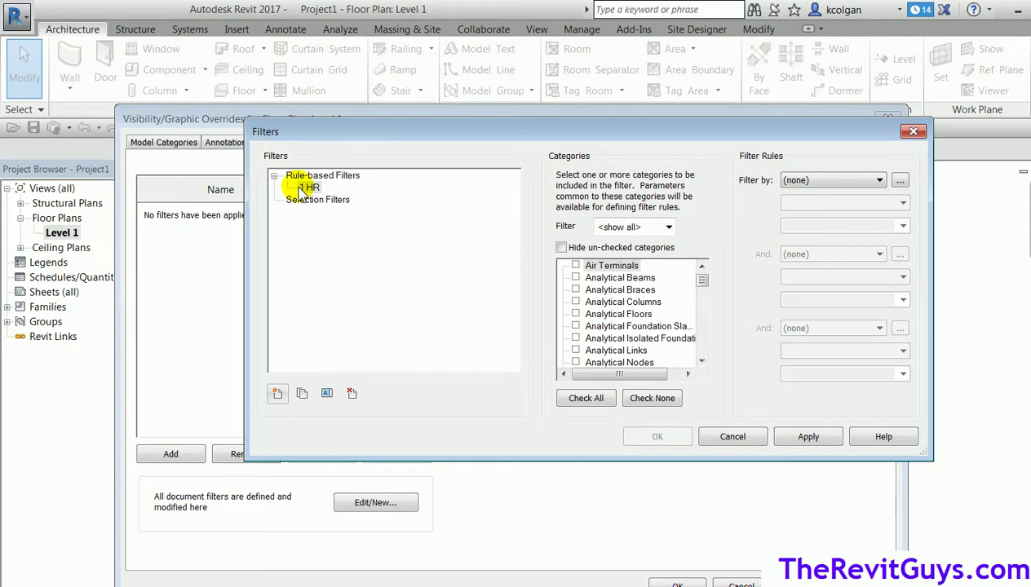
{"action": "left_click_drag", "start_coordinate": [702, 275], "coordinate": [702, 346]}
{"action": "left_click", "coordinate": [576, 327]}
Give the 1 HR filter the rule Fire Rating equals 1 HR and save it.
{"action": "left_click", "coordinate": [819, 181]}
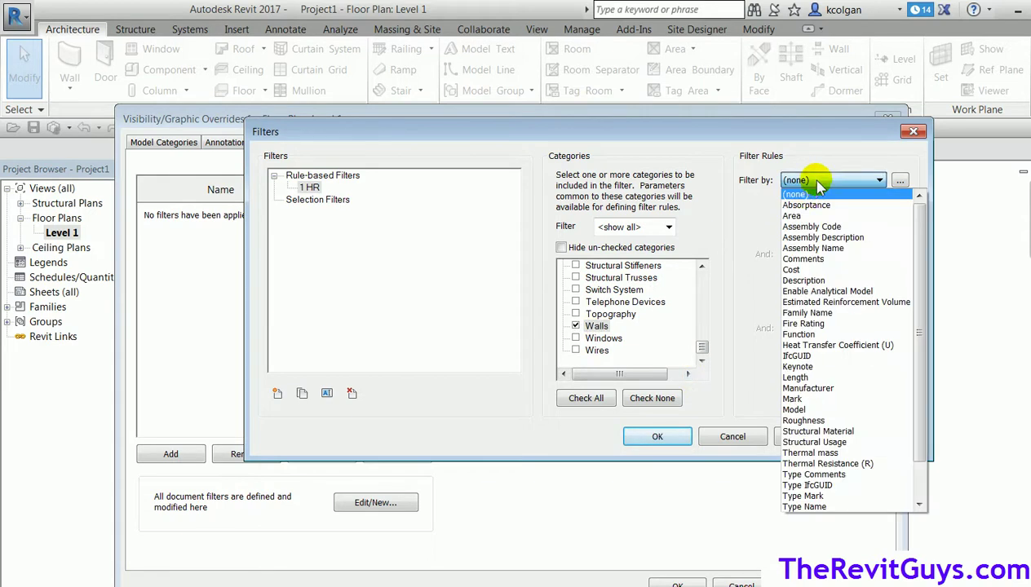
{"action": "left_click", "coordinate": [820, 325]}
{"action": "left_click", "coordinate": [903, 204]}
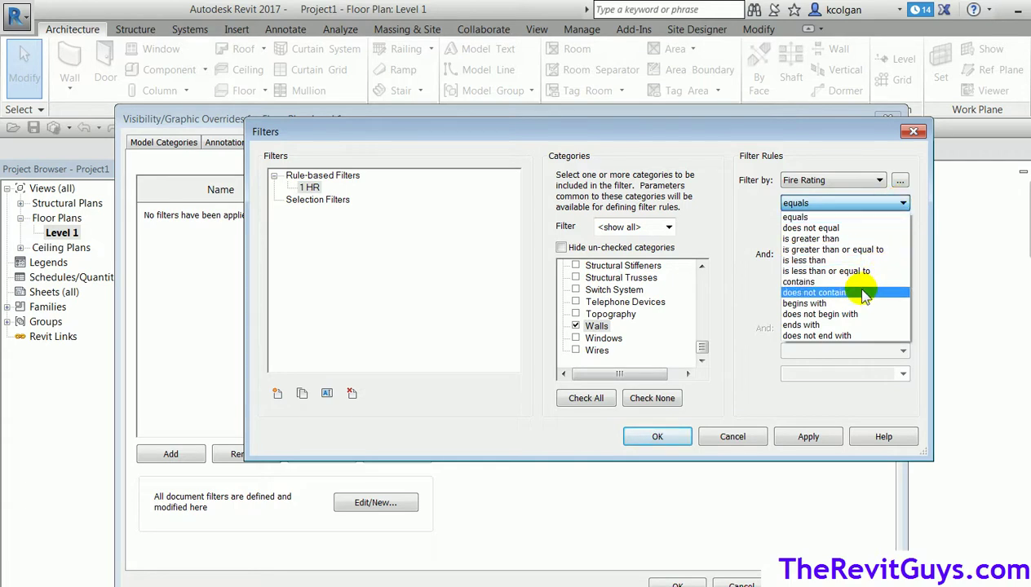
{"action": "left_click", "coordinate": [843, 208]}
{"action": "left_click", "coordinate": [903, 226]}
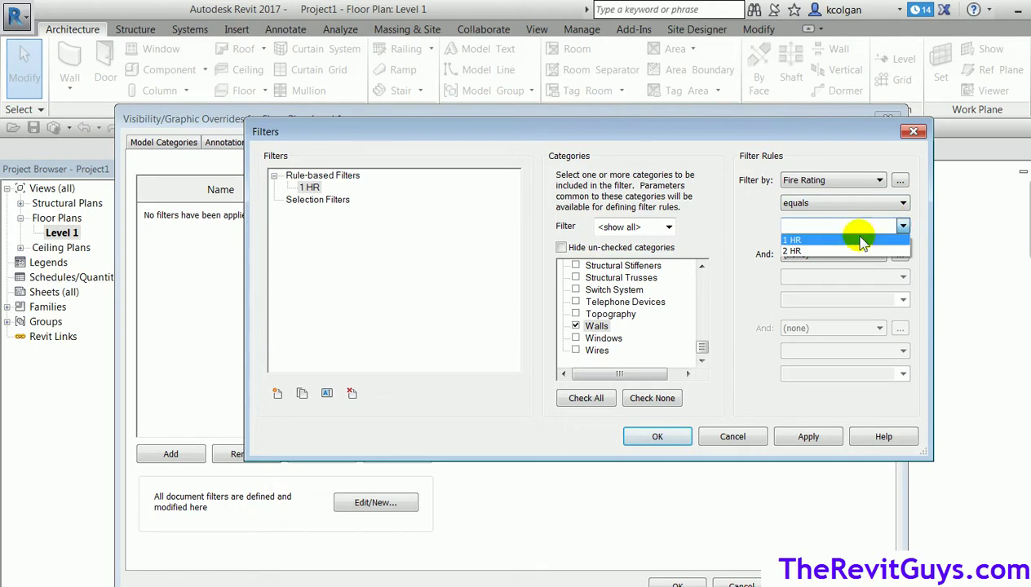
{"action": "left_click", "coordinate": [848, 243]}
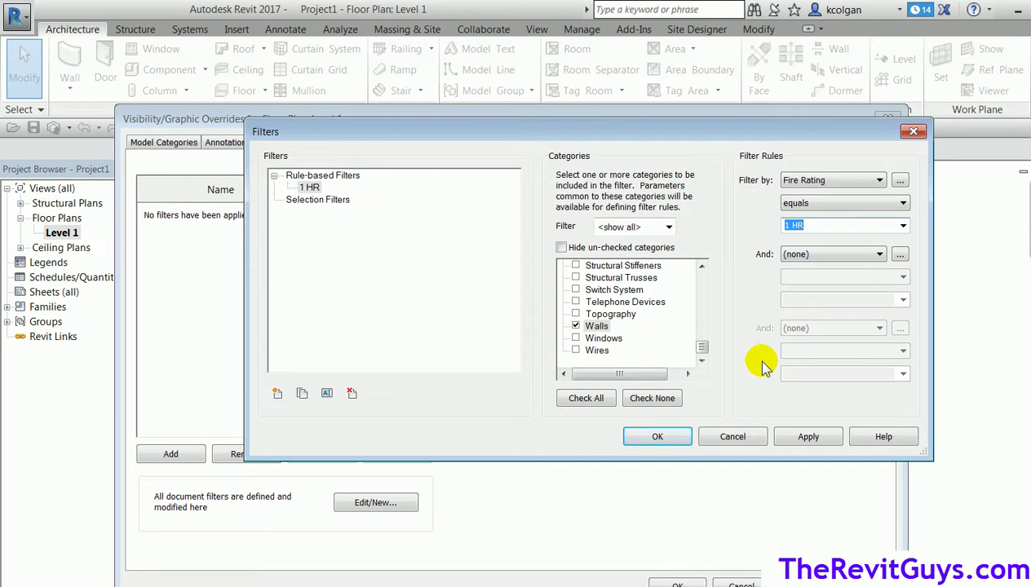
{"action": "left_click", "coordinate": [658, 438]}
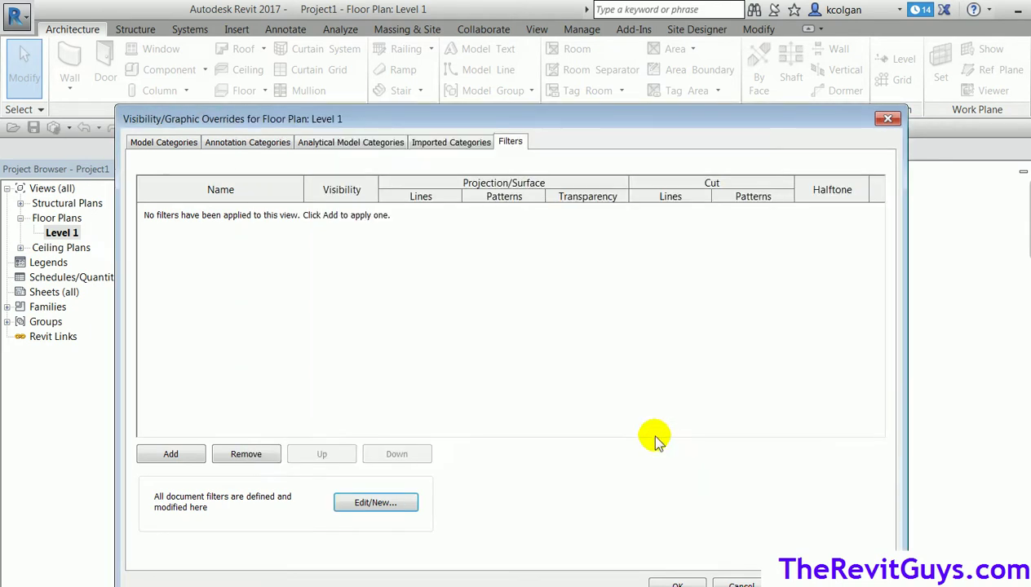
{"action": "left_click", "coordinate": [388, 503]}
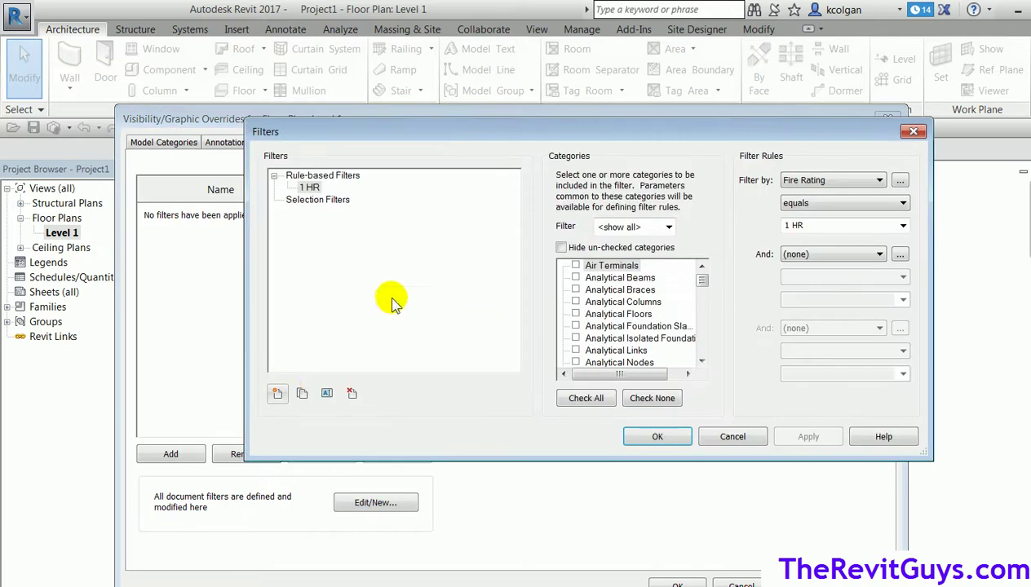
Create a rule-based filter '2 HR' for Walls, filtered by Fire Rating.
{"action": "left_click", "coordinate": [278, 393]}
{"action": "type", "text": "2 HR"}
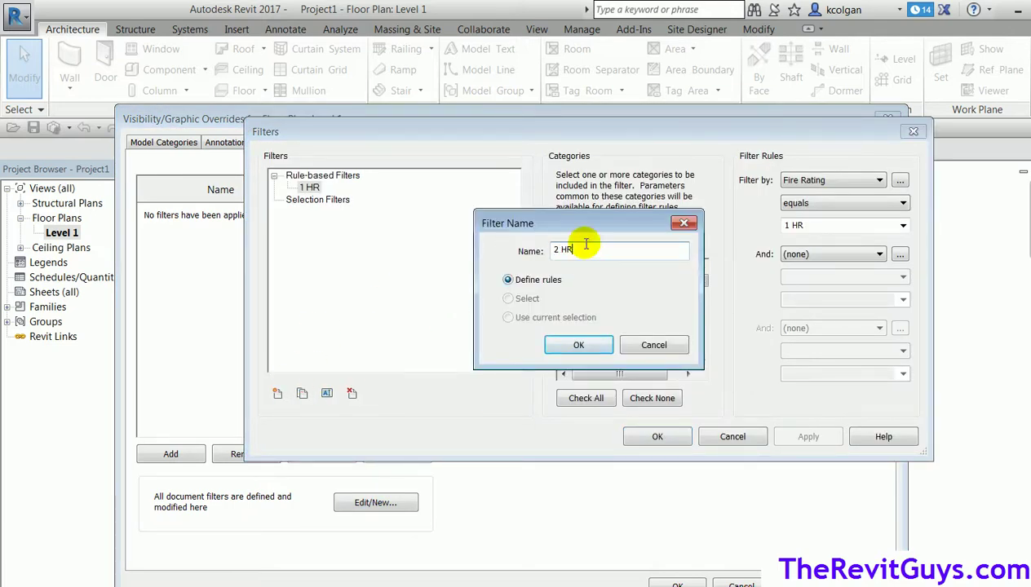
{"action": "left_click", "coordinate": [582, 345]}
{"action": "left_click_drag", "start_coordinate": [702, 282], "coordinate": [693, 351]}
{"action": "left_click", "coordinate": [576, 326]}
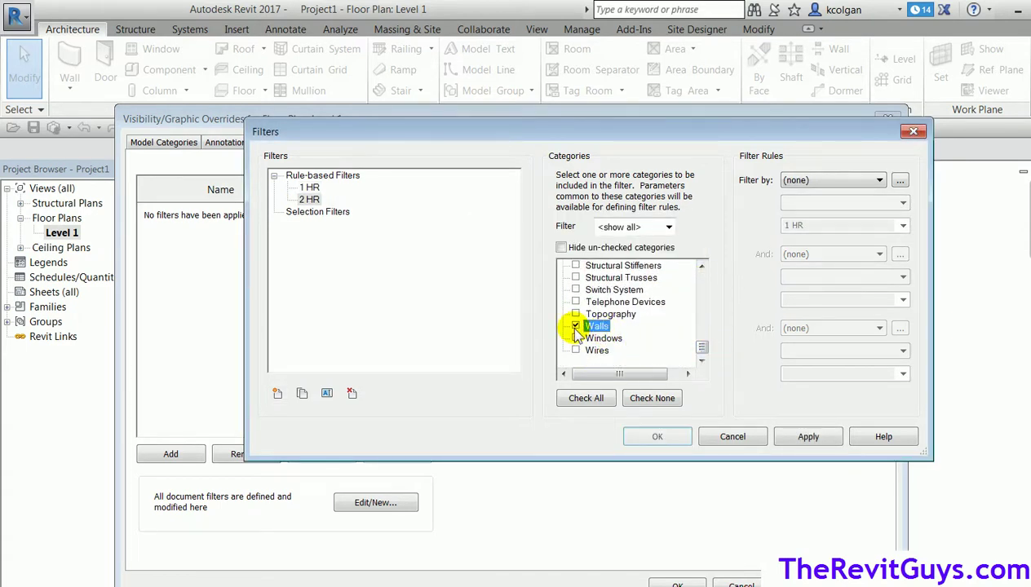
{"action": "left_click", "coordinate": [879, 182]}
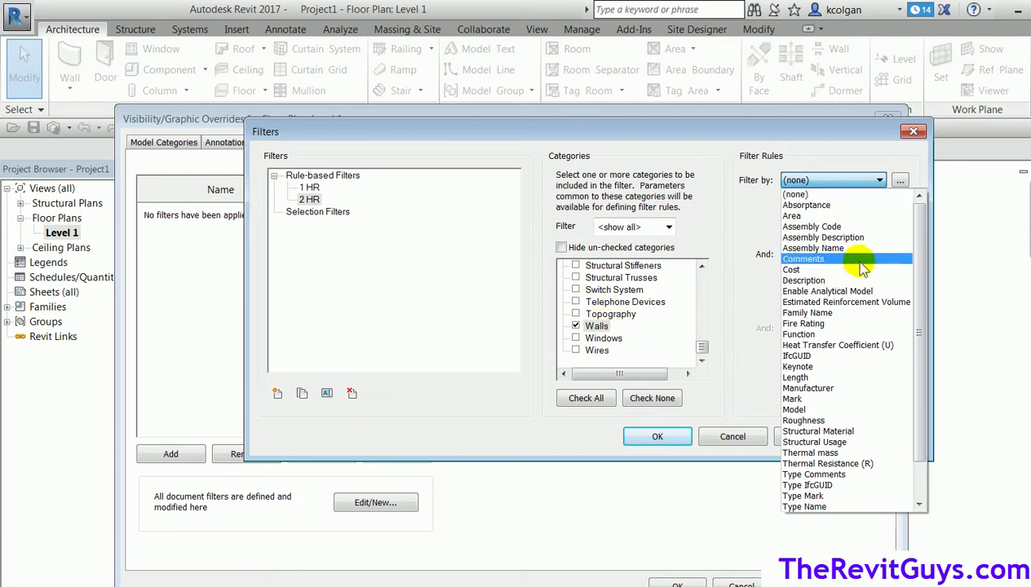
{"action": "left_click_drag", "start_coordinate": [926, 269], "coordinate": [886, 277]}
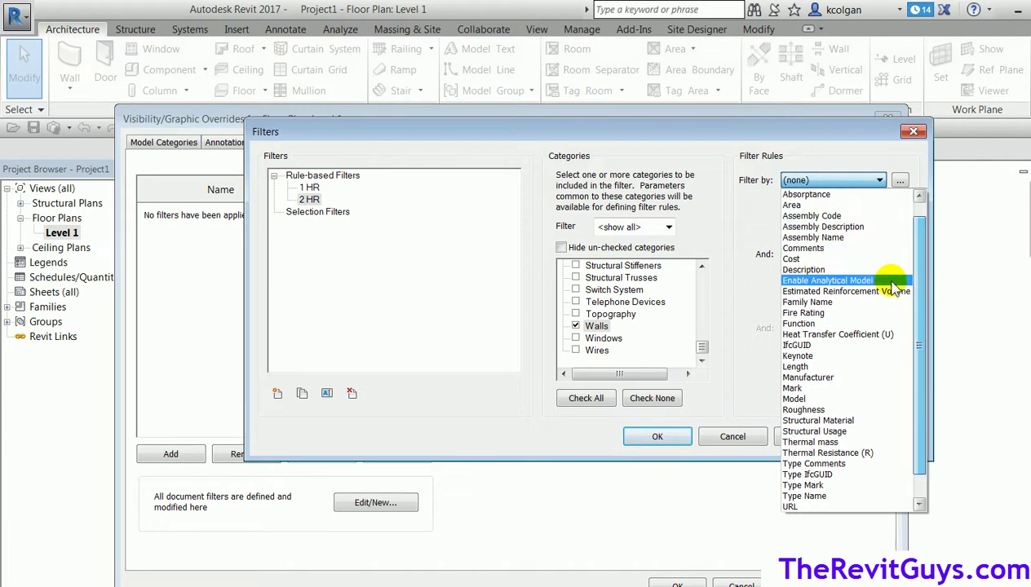
{"action": "left_click", "coordinate": [816, 313]}
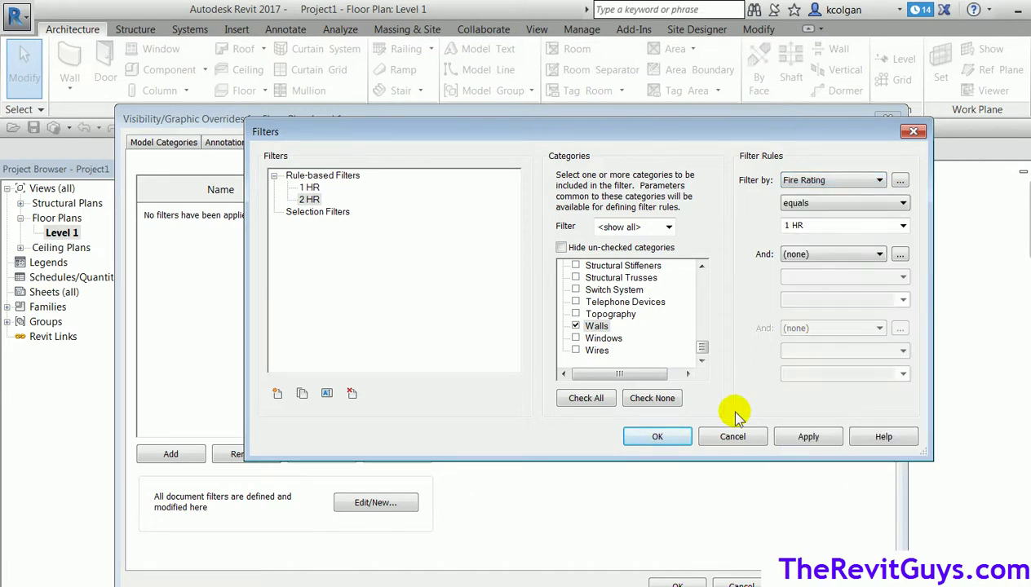
Close the filter editor and add the 1 HR filter to the Level 1 view.
{"action": "left_click", "coordinate": [659, 438]}
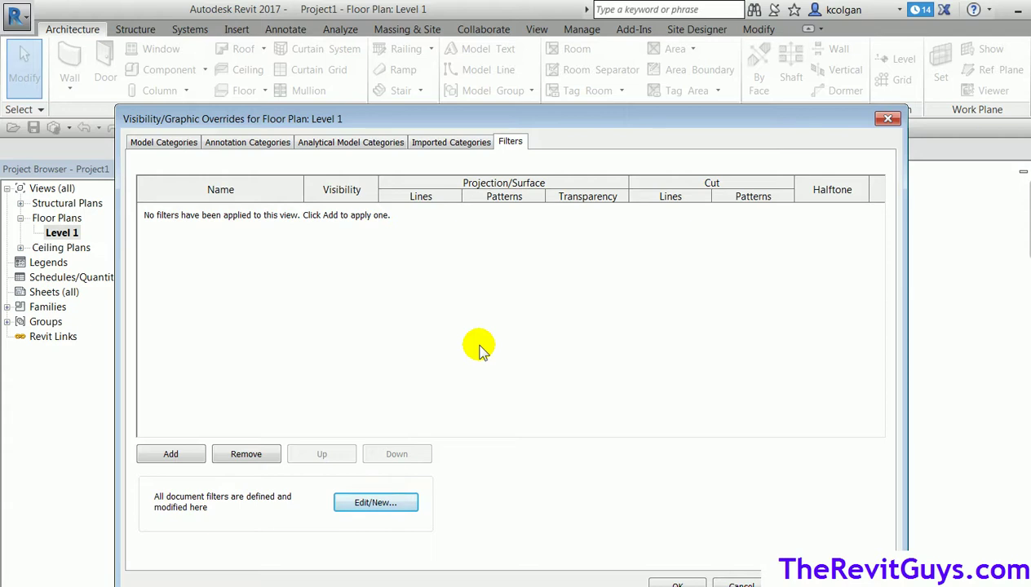
{"action": "left_click", "coordinate": [420, 326]}
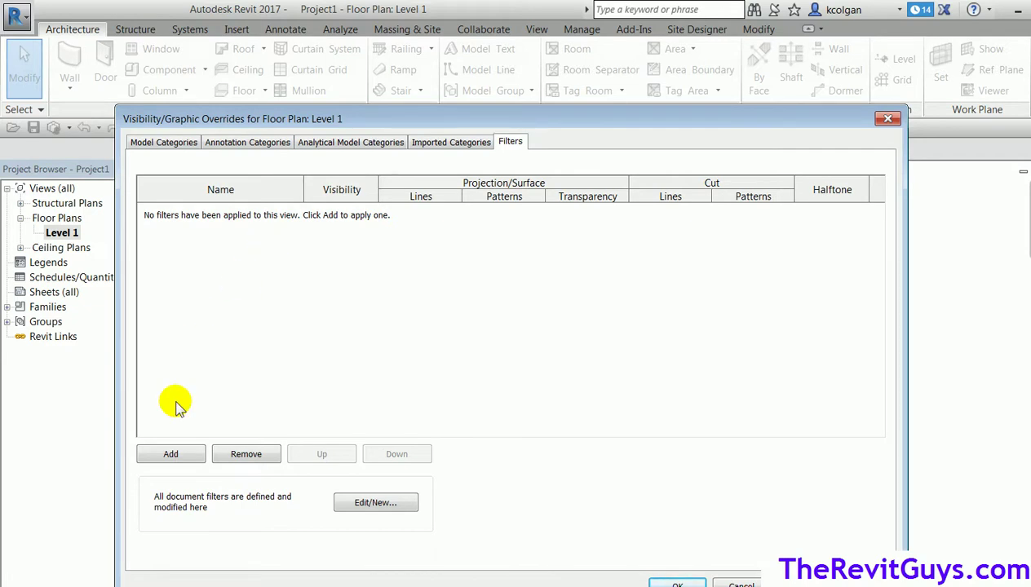
{"action": "left_click", "coordinate": [173, 453]}
{"action": "left_click", "coordinate": [430, 283]}
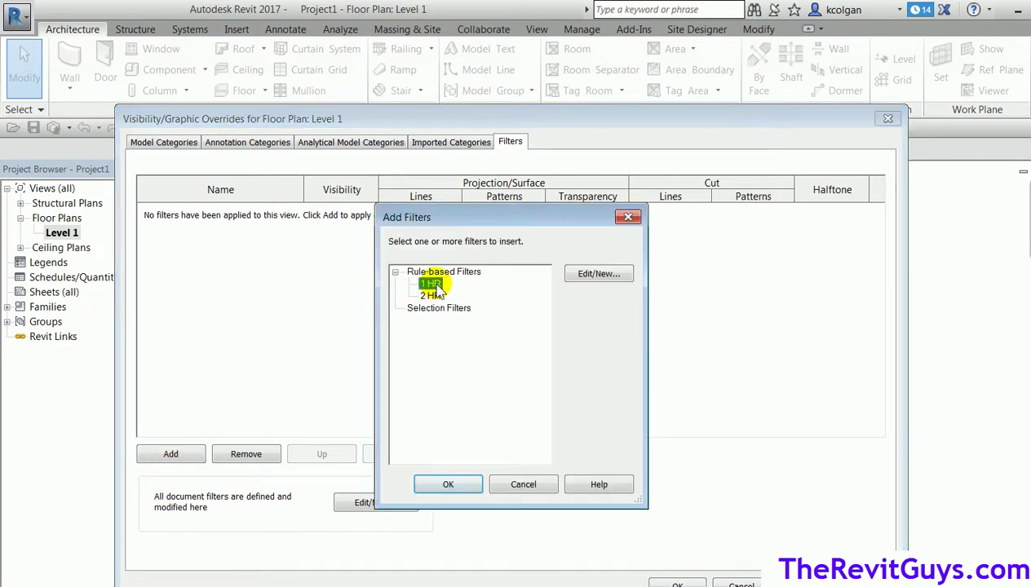
{"action": "left_click", "coordinate": [448, 484]}
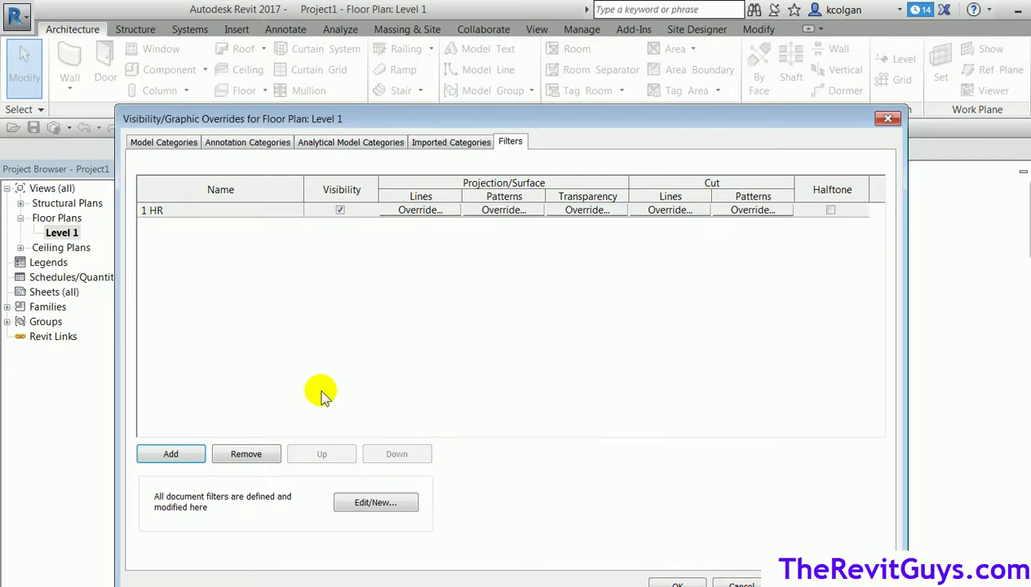
Add the 2 HR filter to the Level 1 view as well.
{"action": "left_click", "coordinate": [171, 454]}
{"action": "left_click", "coordinate": [430, 284]}
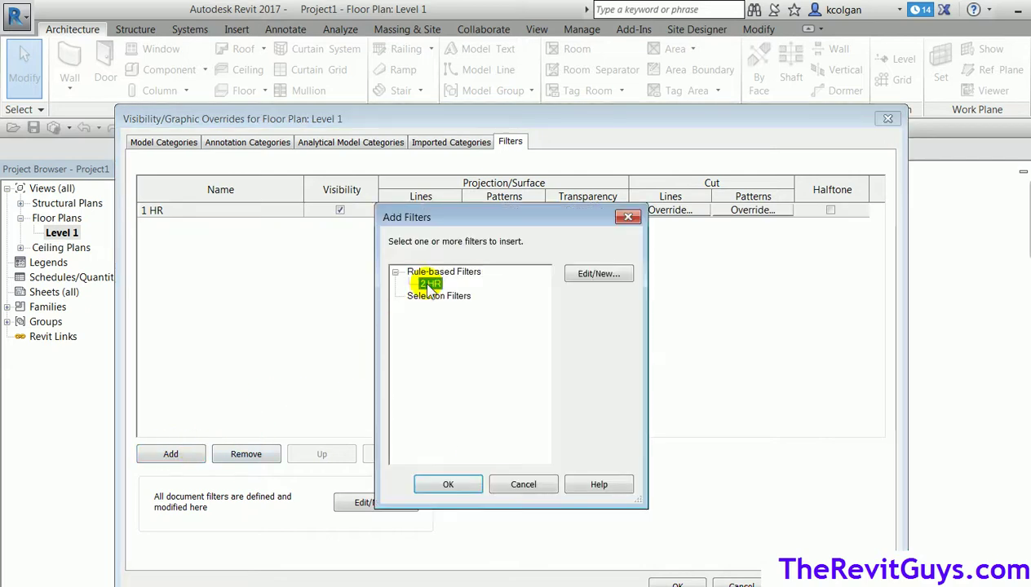
{"action": "left_click", "coordinate": [448, 485]}
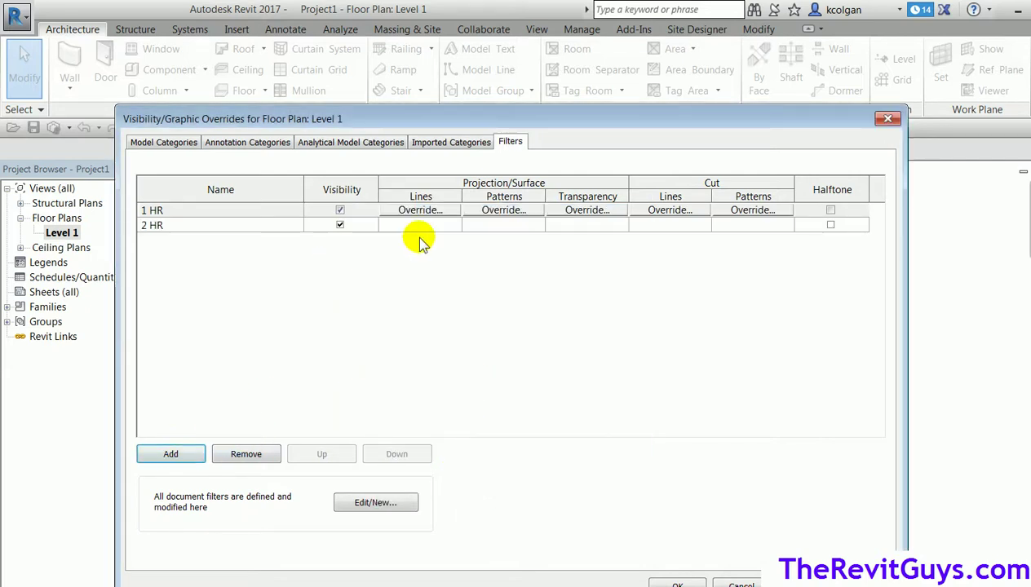
Override 1 HR walls' surface pattern with a red solid fill.
{"action": "left_click", "coordinate": [503, 210]}
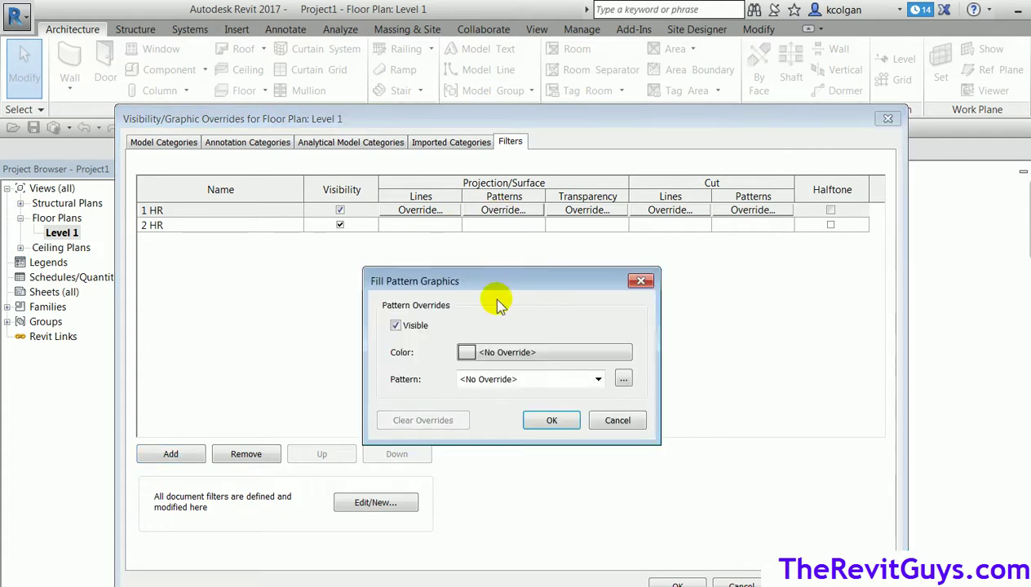
{"action": "left_click", "coordinate": [467, 353]}
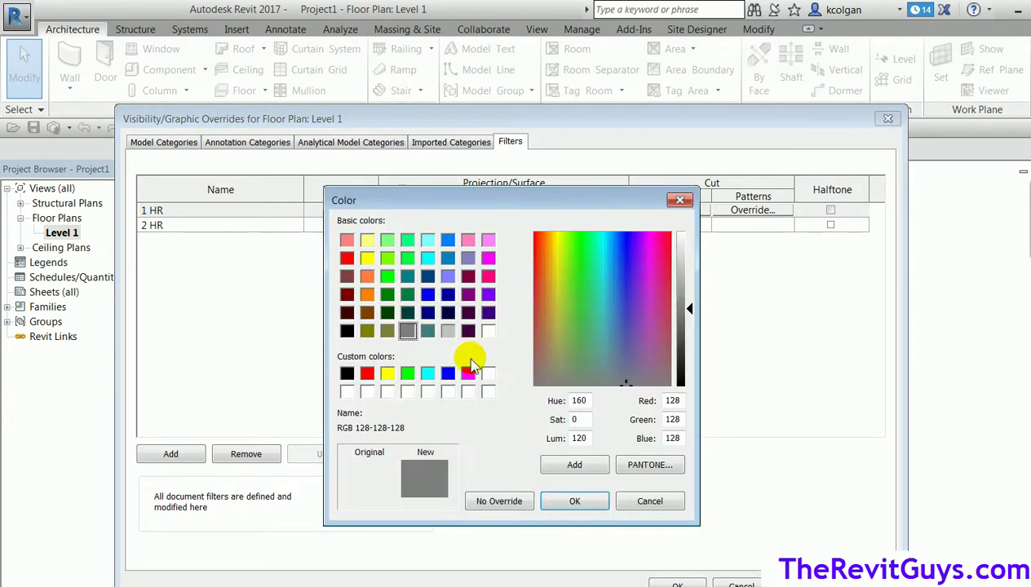
{"action": "left_click", "coordinate": [347, 259]}
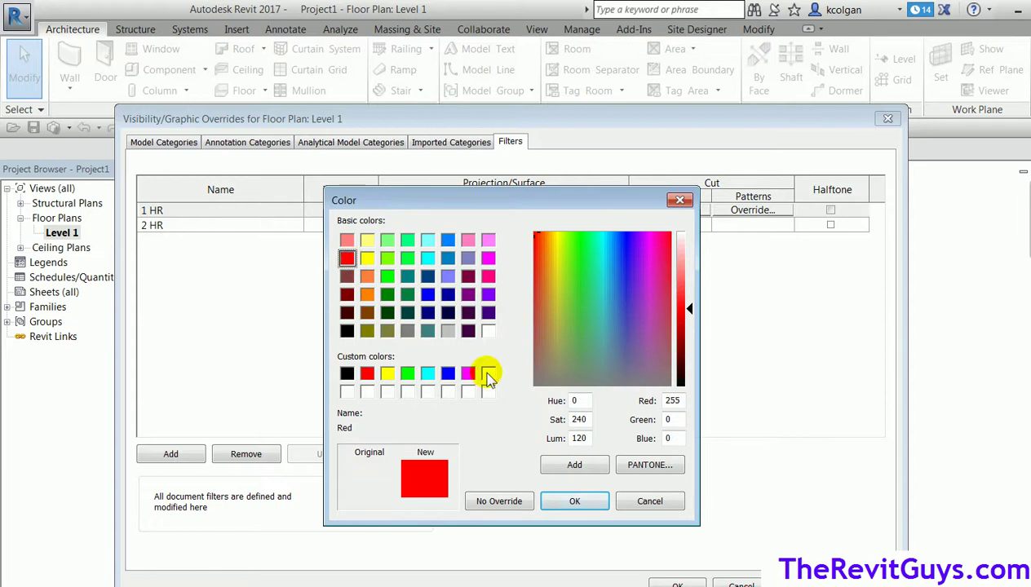
{"action": "left_click", "coordinate": [569, 501]}
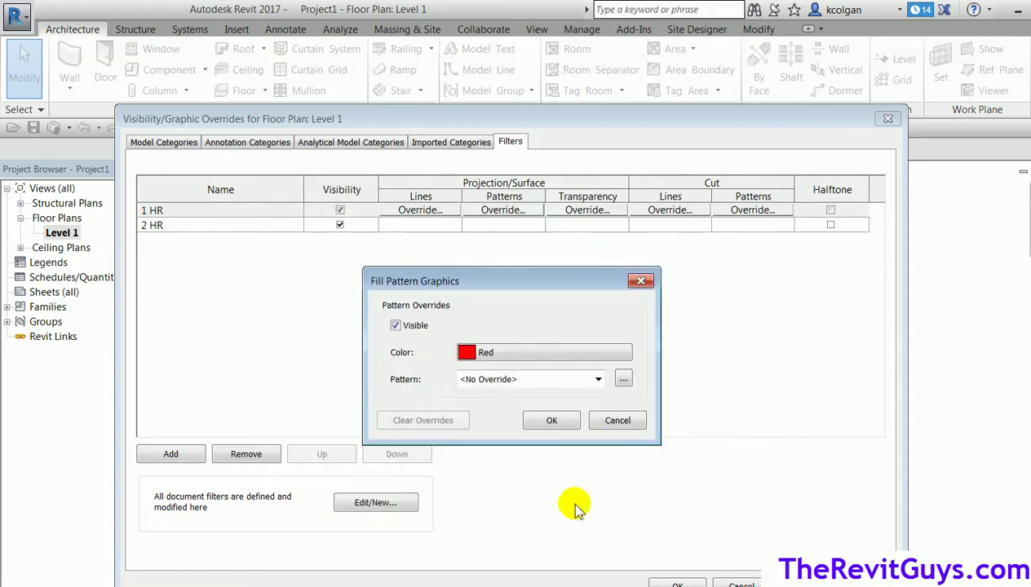
{"action": "left_click", "coordinate": [598, 379]}
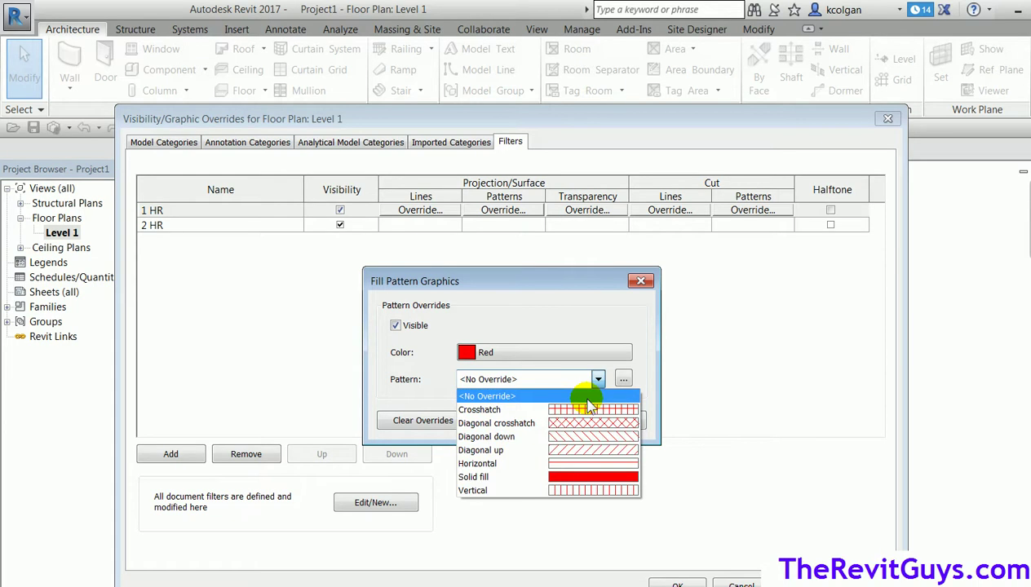
{"action": "left_click", "coordinate": [564, 462]}
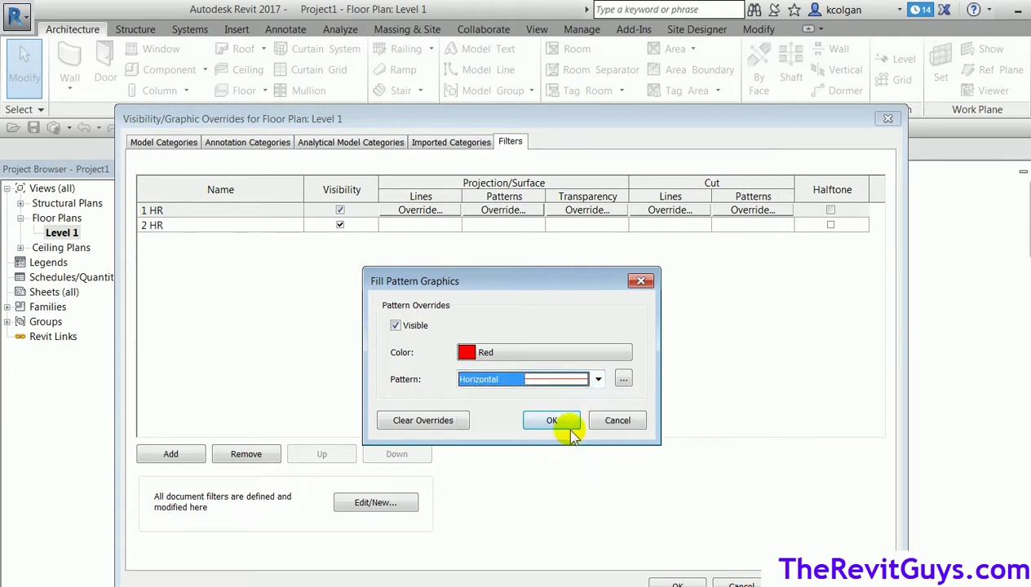
{"action": "left_click", "coordinate": [616, 353]}
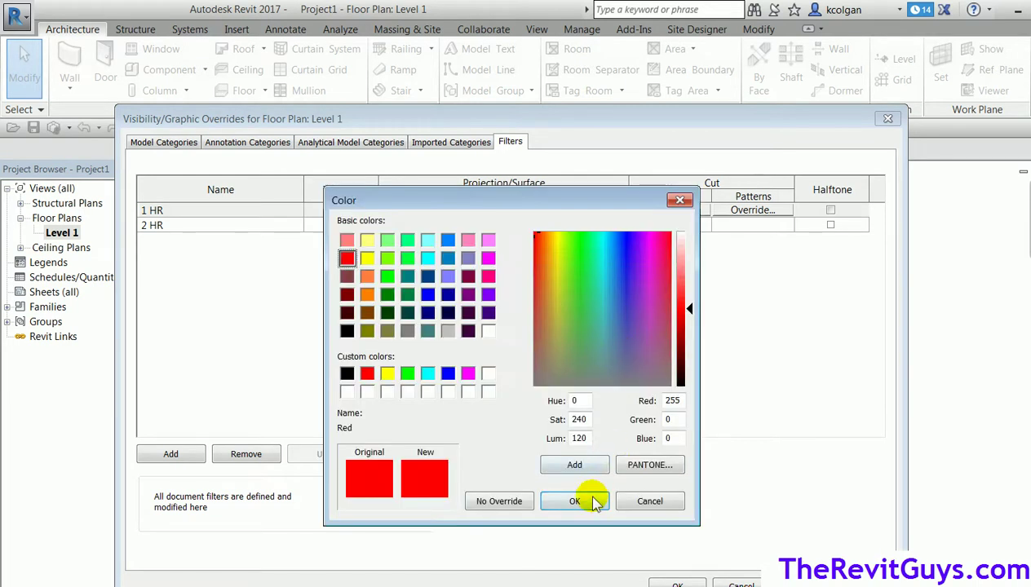
{"action": "left_click", "coordinate": [589, 500]}
{"action": "left_click", "coordinate": [598, 380]}
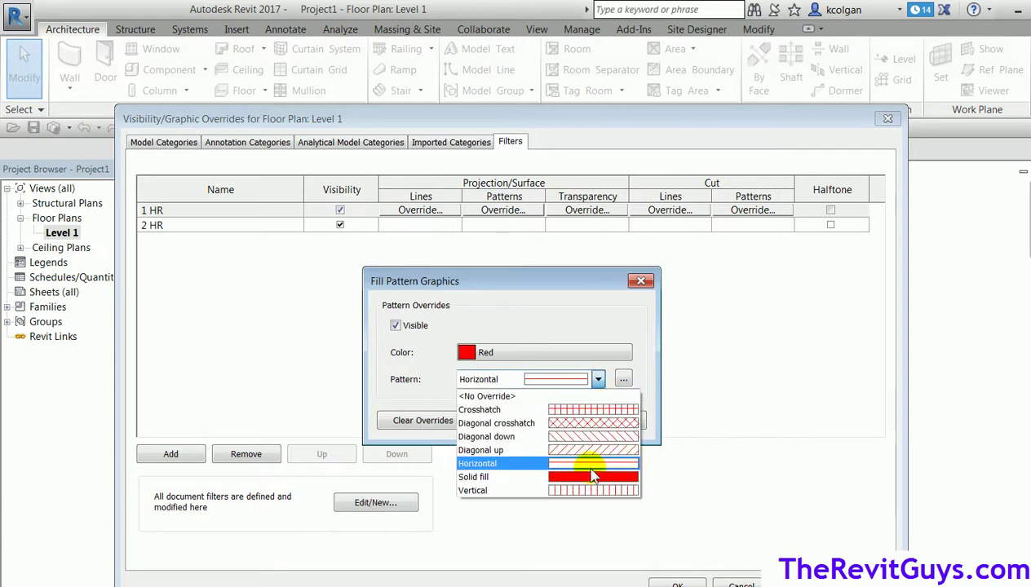
{"action": "left_click", "coordinate": [584, 475]}
{"action": "left_click", "coordinate": [552, 420]}
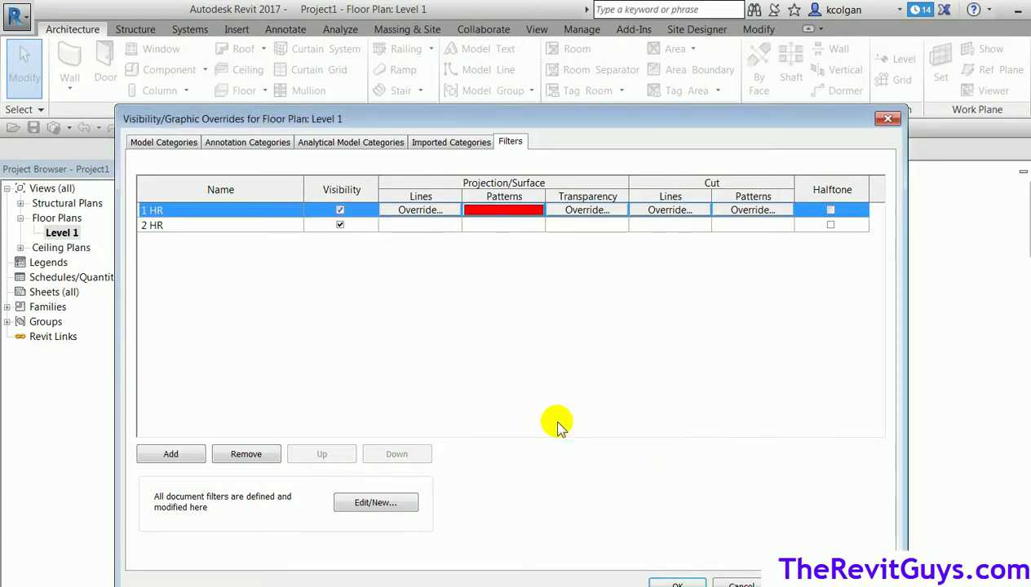
Override 2 HR walls' surface pattern with blue vertical lines and close the overrides.
{"action": "left_click", "coordinate": [514, 230]}
{"action": "left_click", "coordinate": [514, 227]}
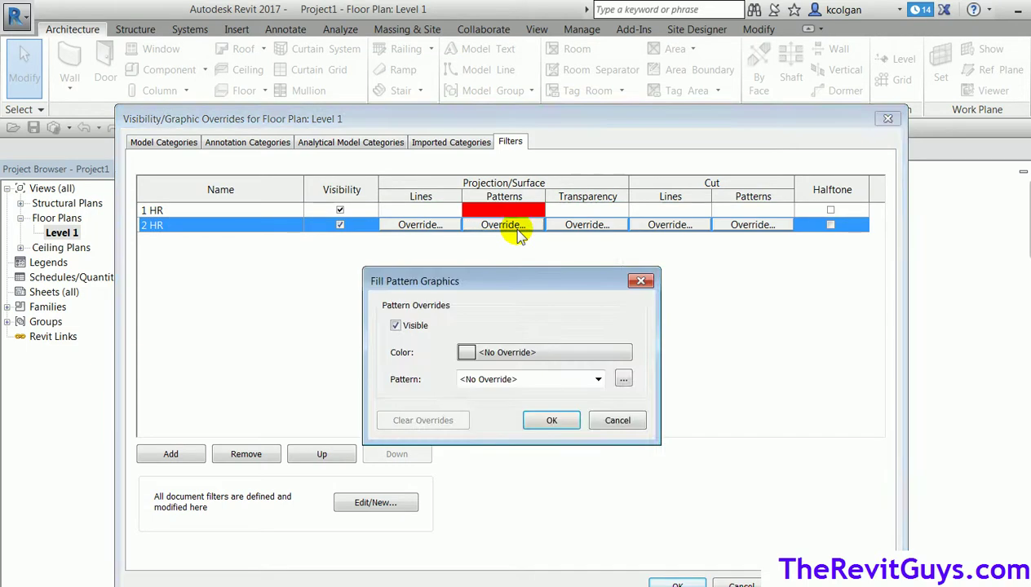
{"action": "left_click", "coordinate": [606, 348]}
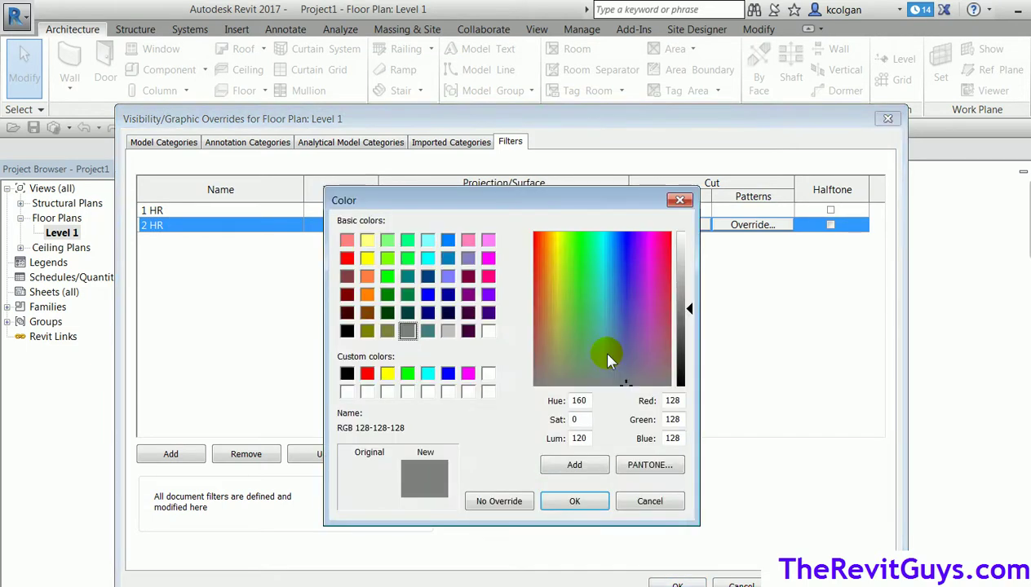
{"action": "left_click", "coordinate": [448, 373]}
{"action": "left_click", "coordinate": [575, 501]}
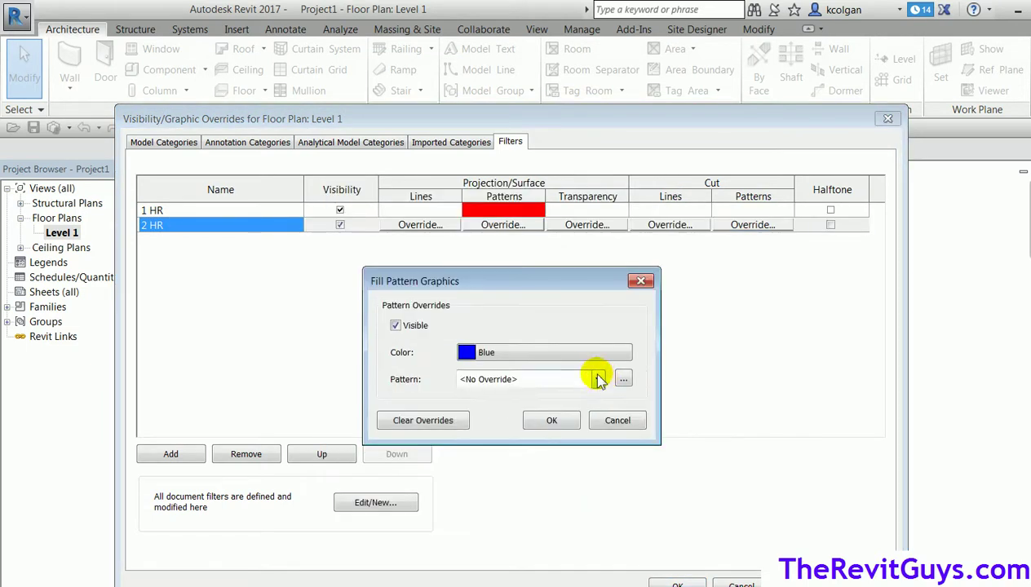
{"action": "left_click", "coordinate": [598, 379]}
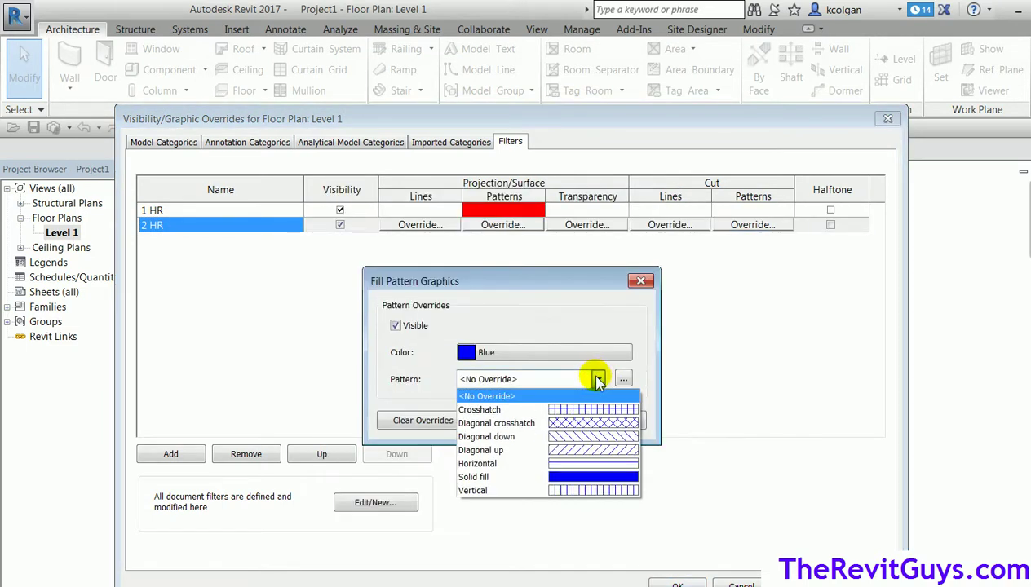
{"action": "left_click", "coordinate": [581, 480]}
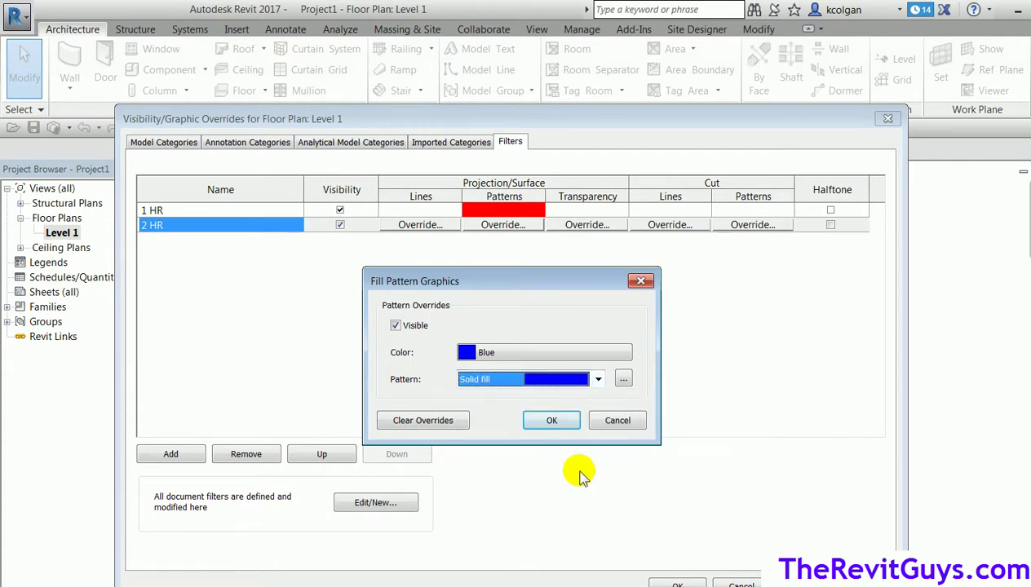
{"action": "left_click", "coordinate": [598, 380]}
{"action": "left_click", "coordinate": [582, 486]}
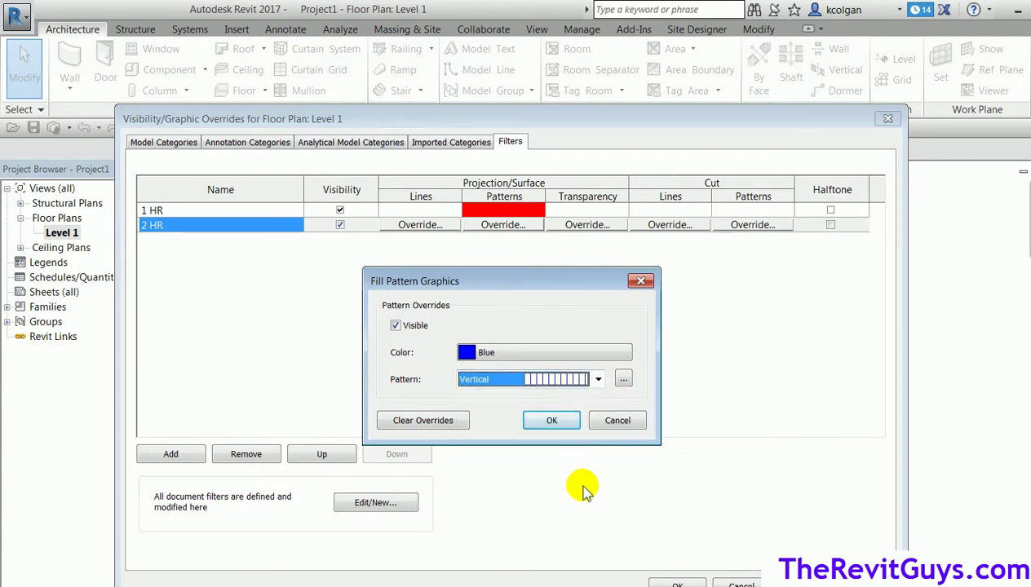
{"action": "left_click", "coordinate": [551, 421]}
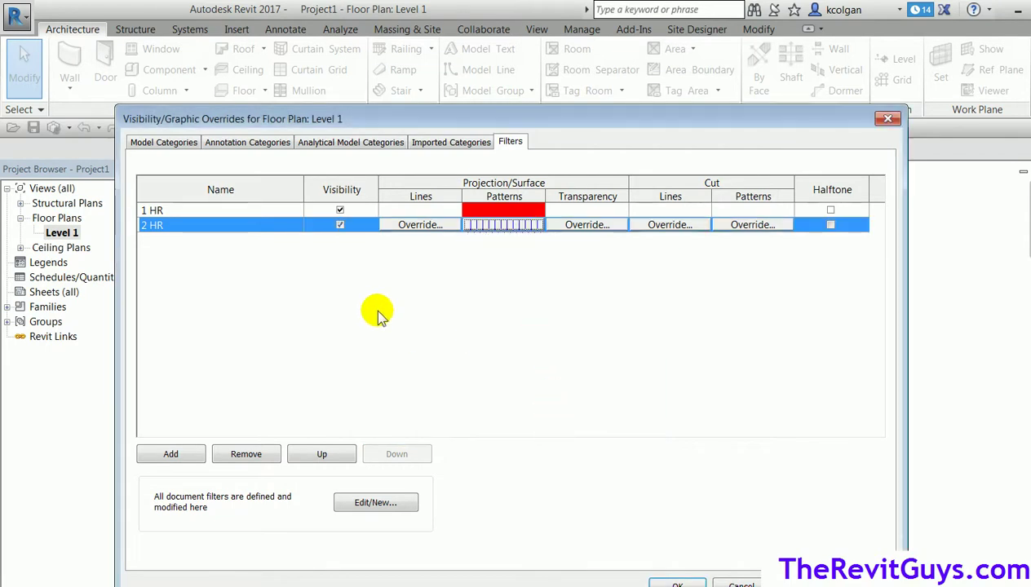
{"action": "left_click", "coordinate": [659, 582]}
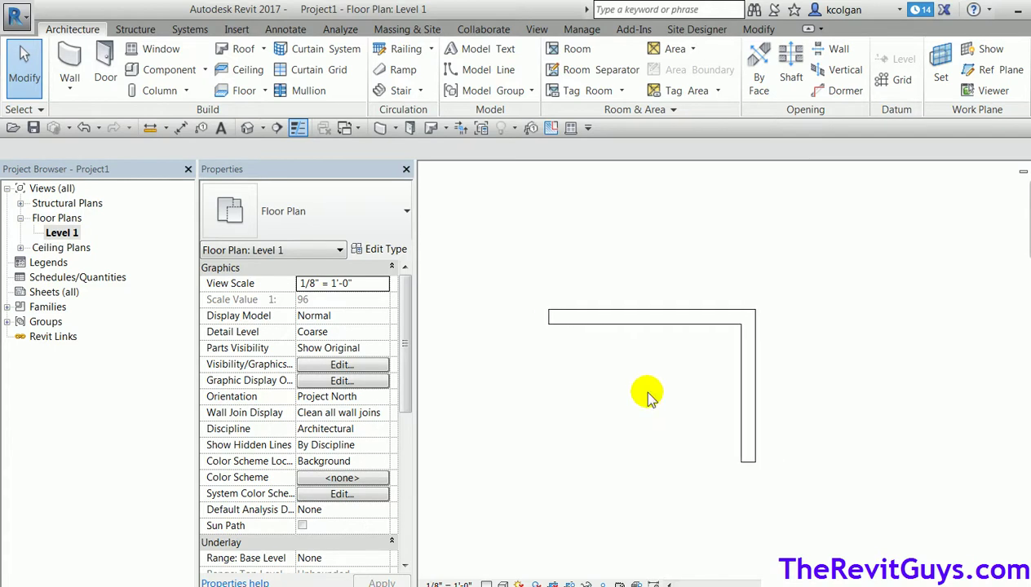
Set the Level 1 plan's detail level to Fine.
{"action": "left_click", "coordinate": [486, 584]}
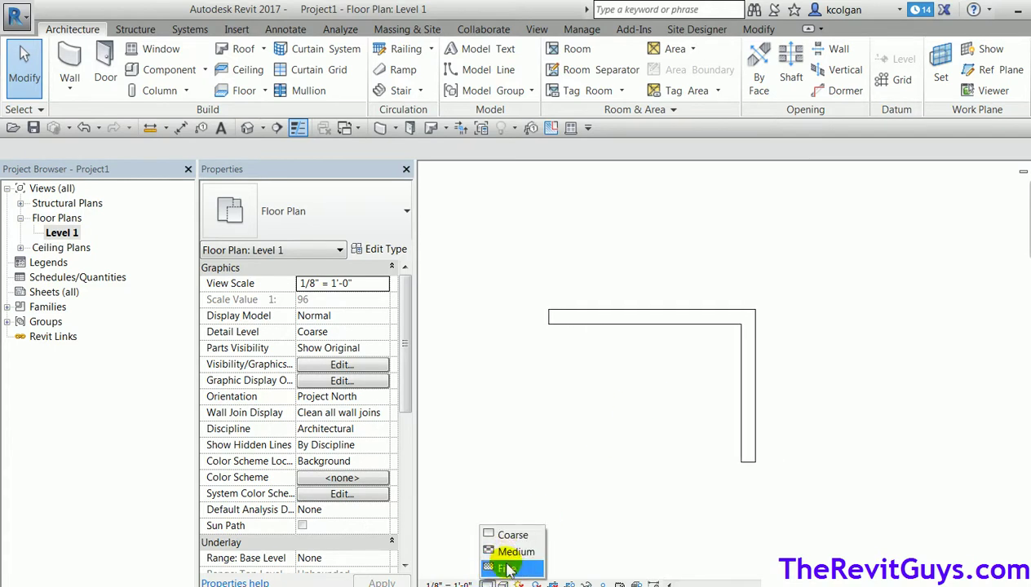
{"action": "left_click", "coordinate": [493, 554]}
{"action": "left_click", "coordinate": [486, 584]}
{"action": "left_click", "coordinate": [502, 563]}
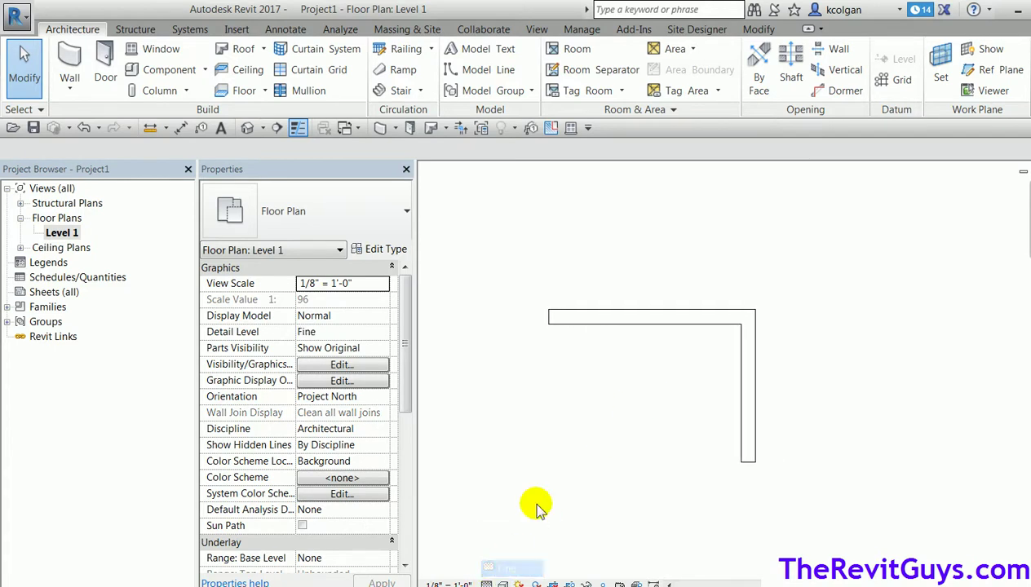
Review the 1 HR and 2 HR filter overrides in VG, then open the View Range settings.
{"action": "key", "text": "v"}
{"action": "key", "text": "g"}
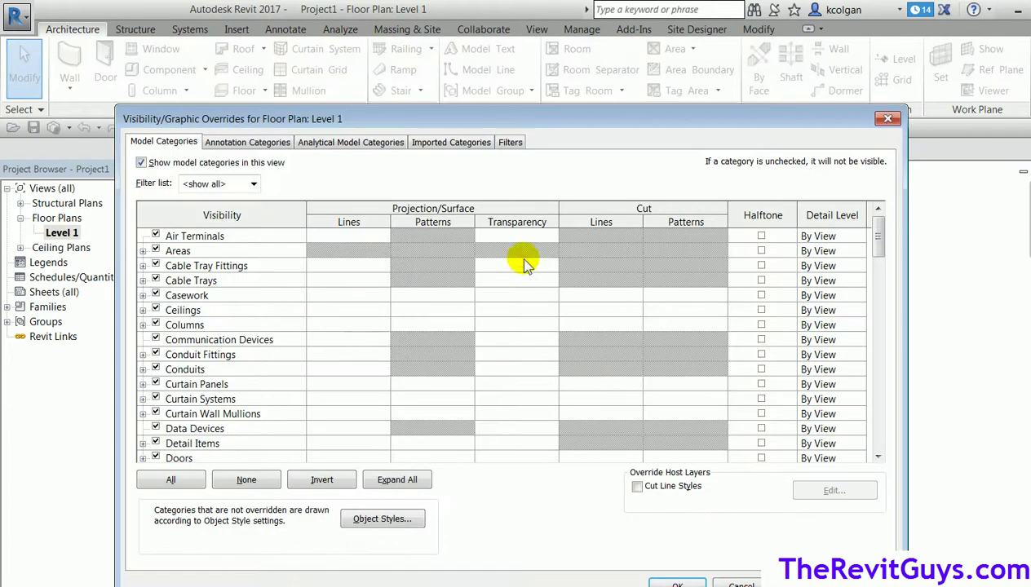
{"action": "left_click", "coordinate": [509, 142]}
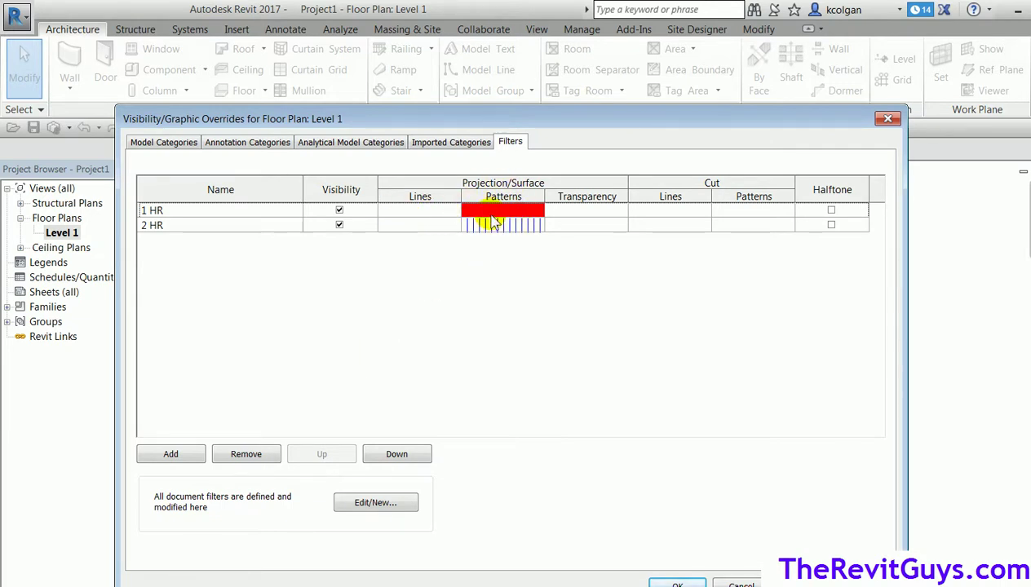
{"action": "left_click_drag", "start_coordinate": [549, 122], "coordinate": [543, 529]}
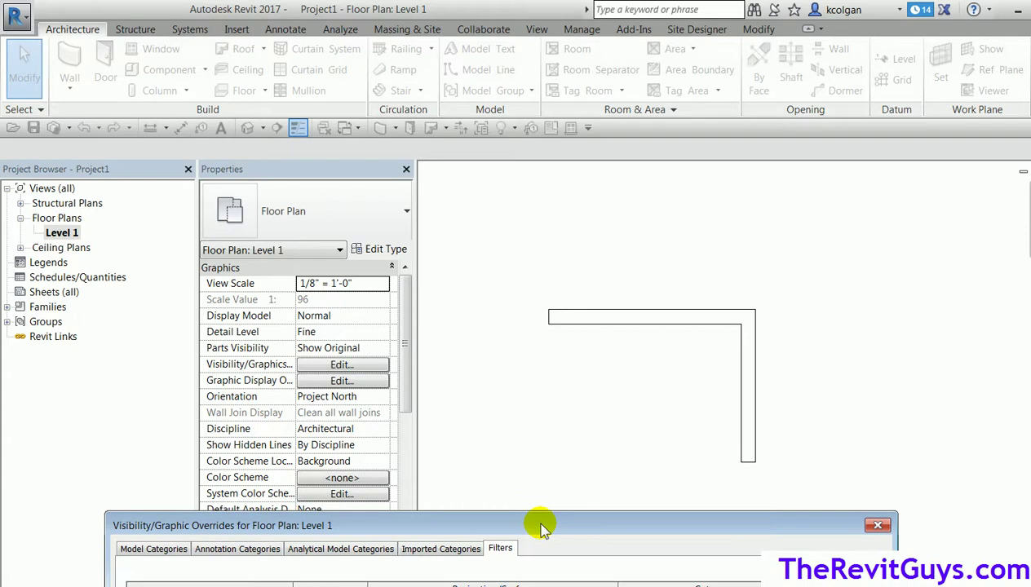
{"action": "left_click", "coordinate": [671, 364]}
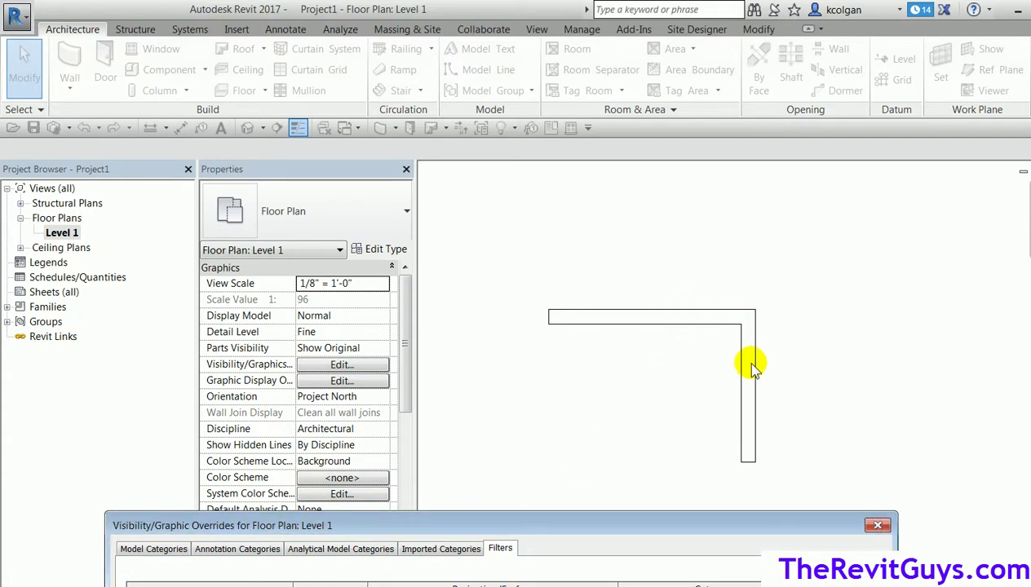
{"action": "left_click_drag", "start_coordinate": [649, 523], "coordinate": [664, 197]}
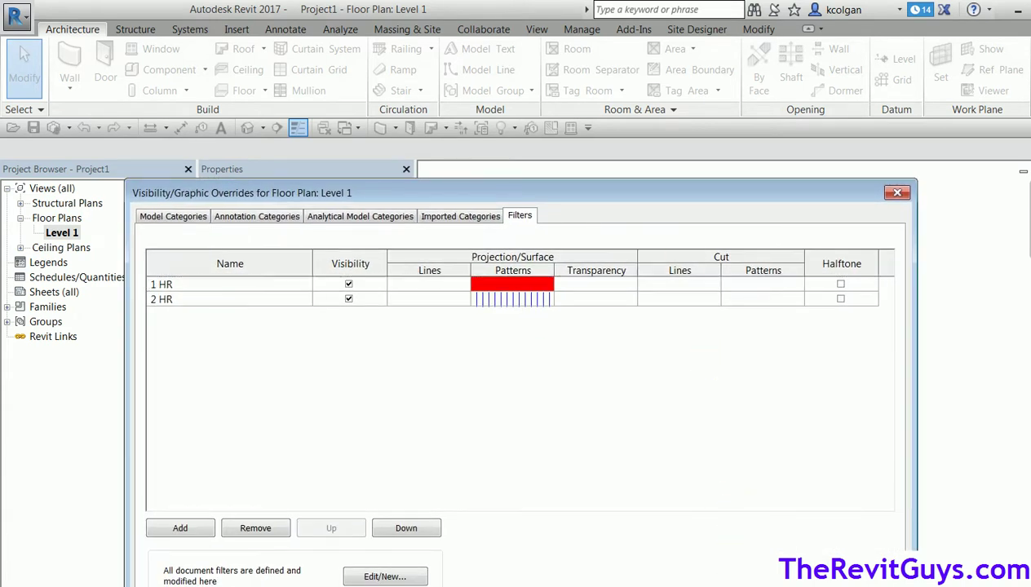
{"action": "key", "text": "Return"}
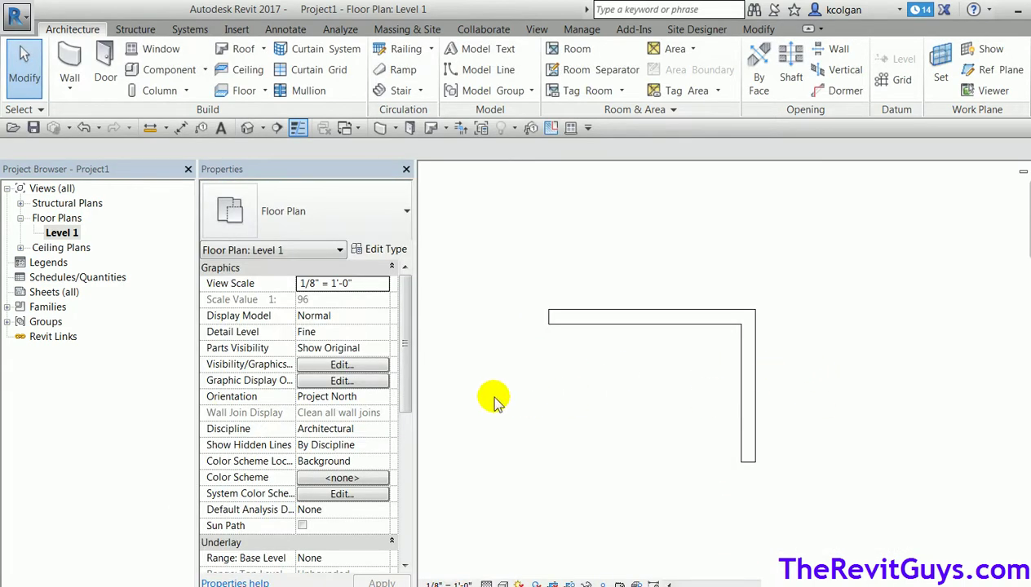
{"action": "left_click_drag", "start_coordinate": [405, 400], "coordinate": [393, 510]}
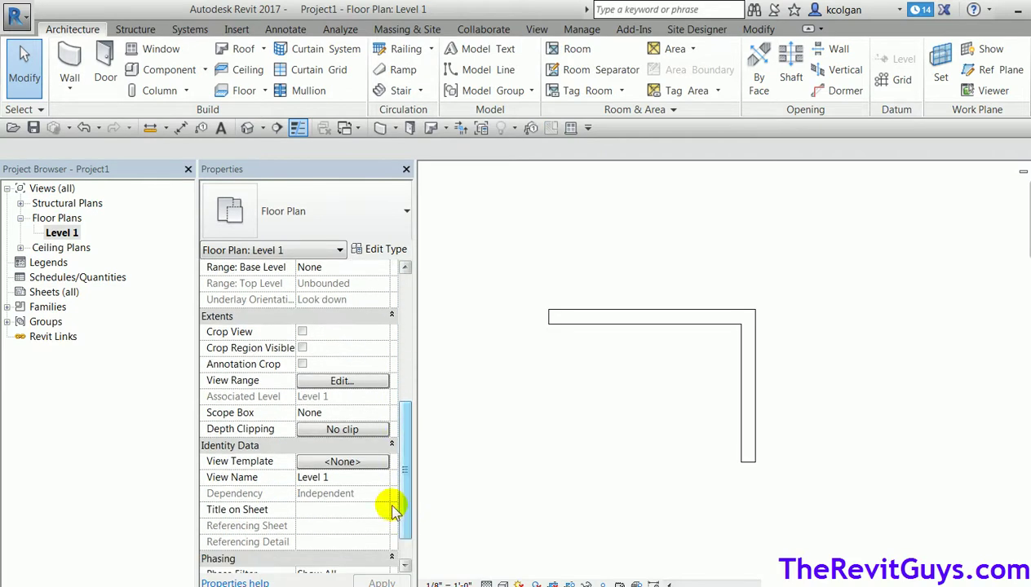
{"action": "left_click", "coordinate": [342, 381]}
Close View Range and set both connected walls' Unconnected Height to 2'.
{"action": "left_click", "coordinate": [384, 451]}
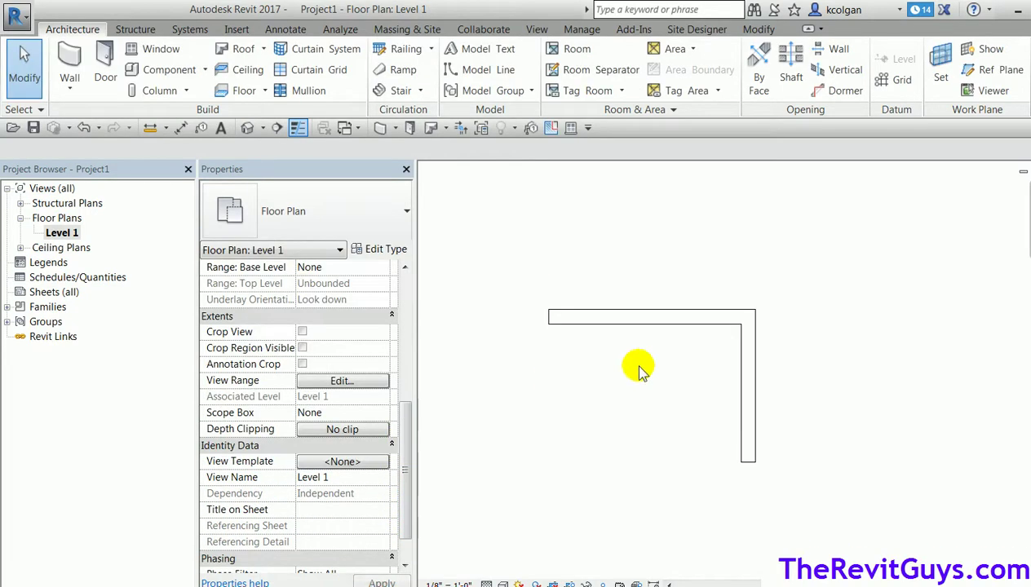
{"action": "left_click_drag", "start_coordinate": [787, 376], "coordinate": [588, 282]}
{"action": "left_click", "coordinate": [545, 292]}
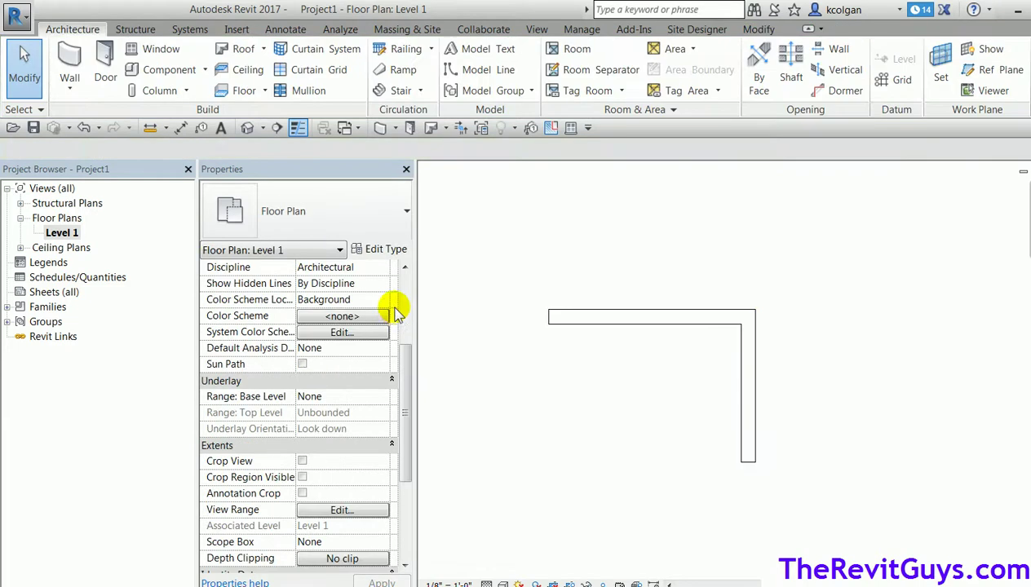
{"action": "left_click_drag", "start_coordinate": [403, 356], "coordinate": [408, 292]}
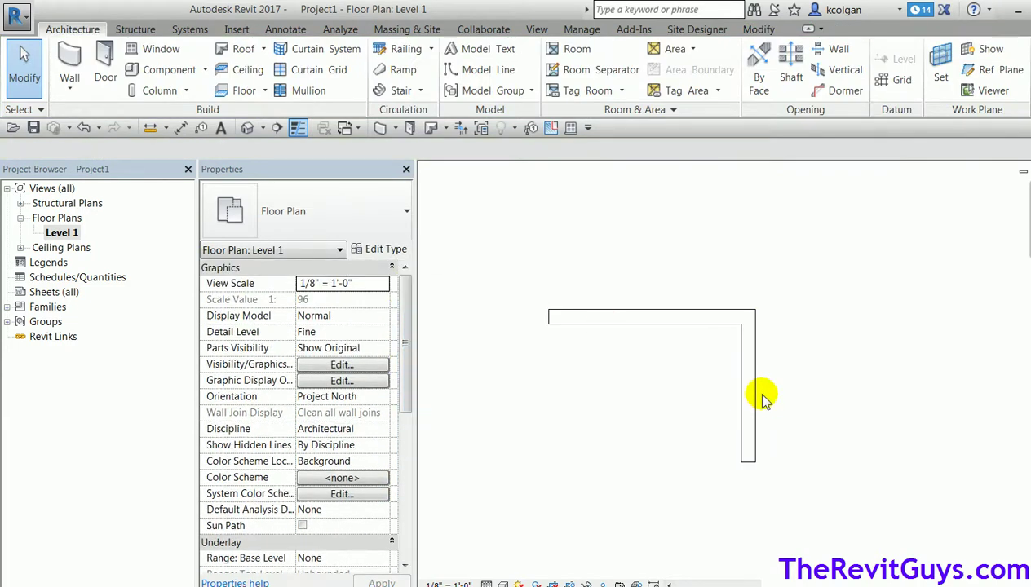
{"action": "key", "text": "Tab"}
{"action": "left_click", "coordinate": [706, 306]}
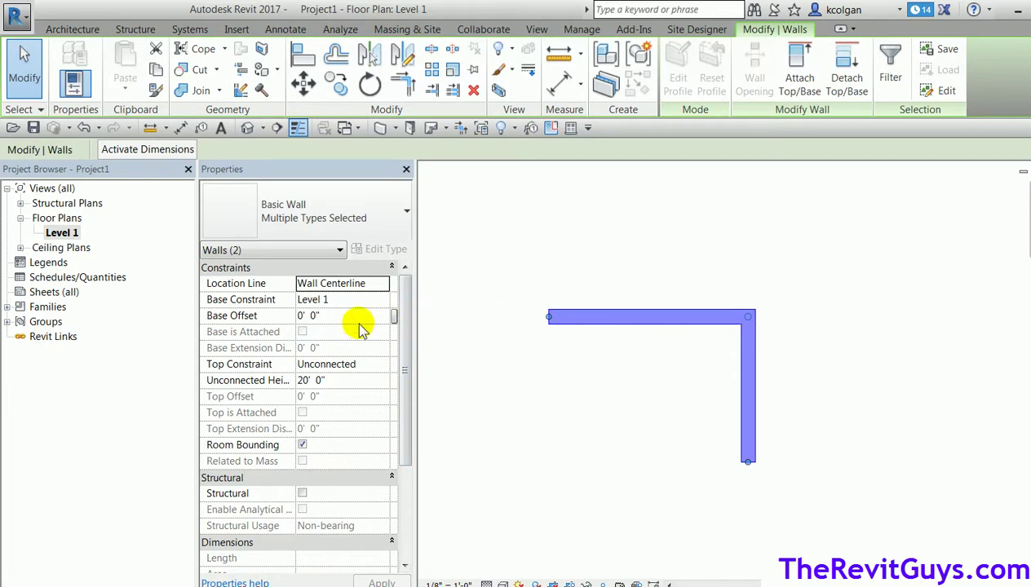
{"action": "left_click", "coordinate": [342, 381]}
{"action": "type", "text": "2"}
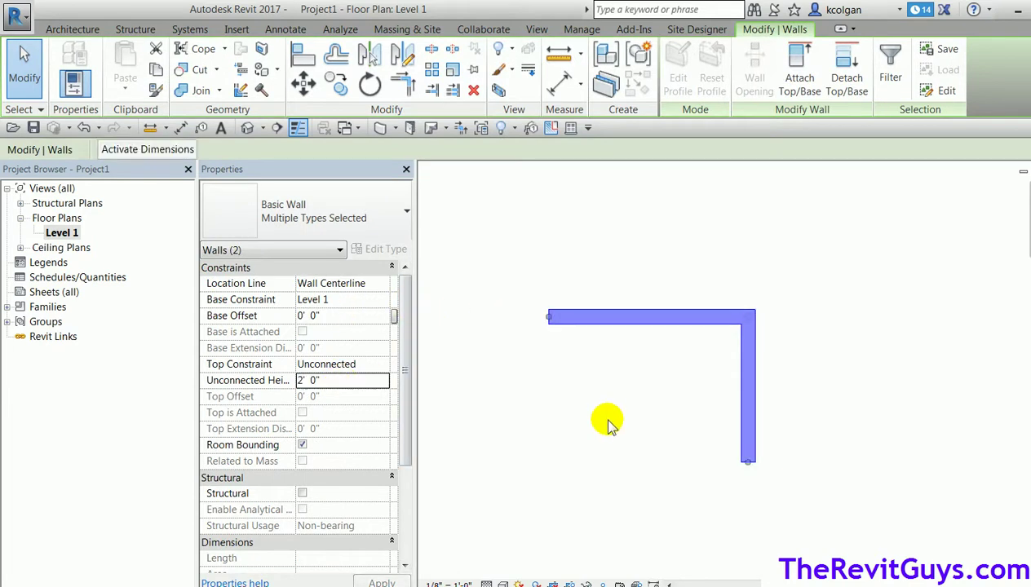
{"action": "left_click", "coordinate": [607, 421]}
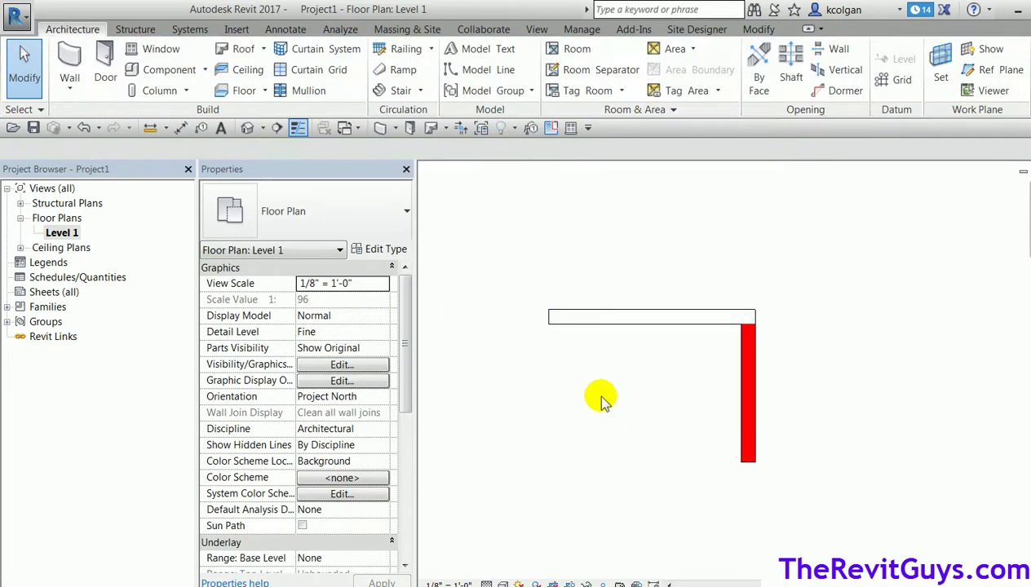
Change the view scale to 1/2" = 1'-0" and select the top wall.
{"action": "left_click", "coordinate": [450, 584]}
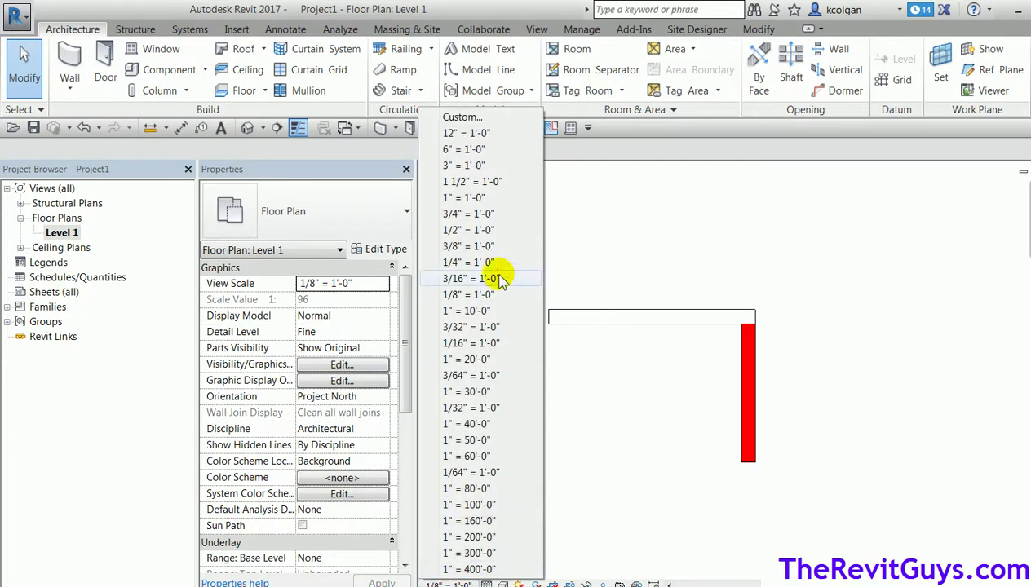
{"action": "left_click", "coordinate": [491, 230]}
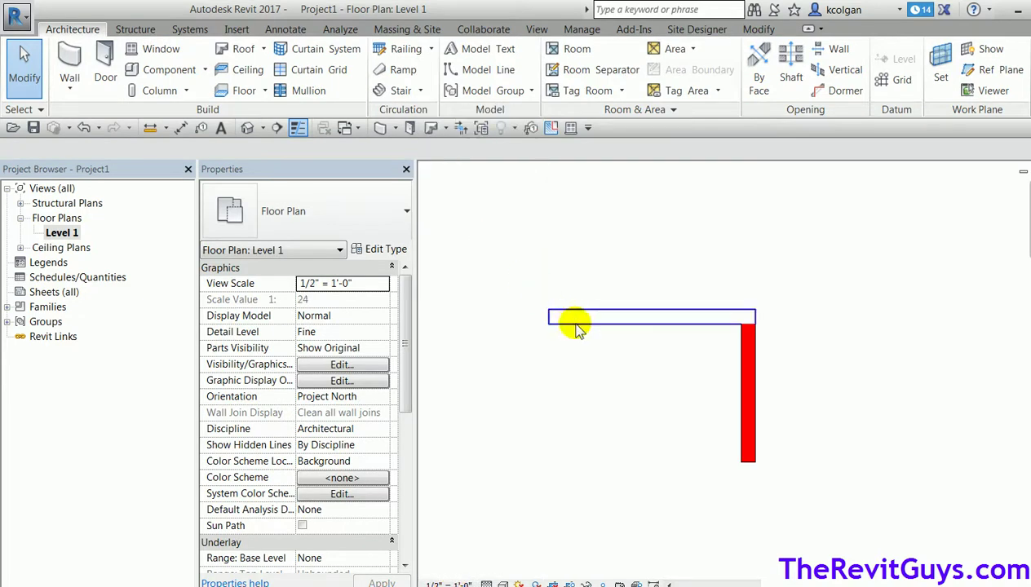
{"action": "scroll", "coordinate": [575, 326], "scroll_direction": "up", "scroll_amount": 2}
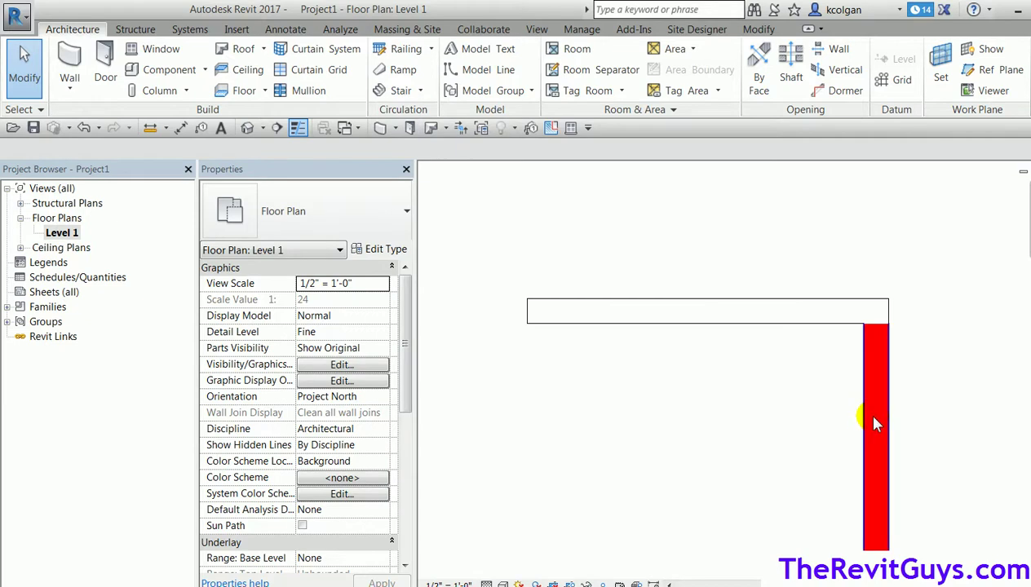
{"action": "left_click", "coordinate": [737, 313]}
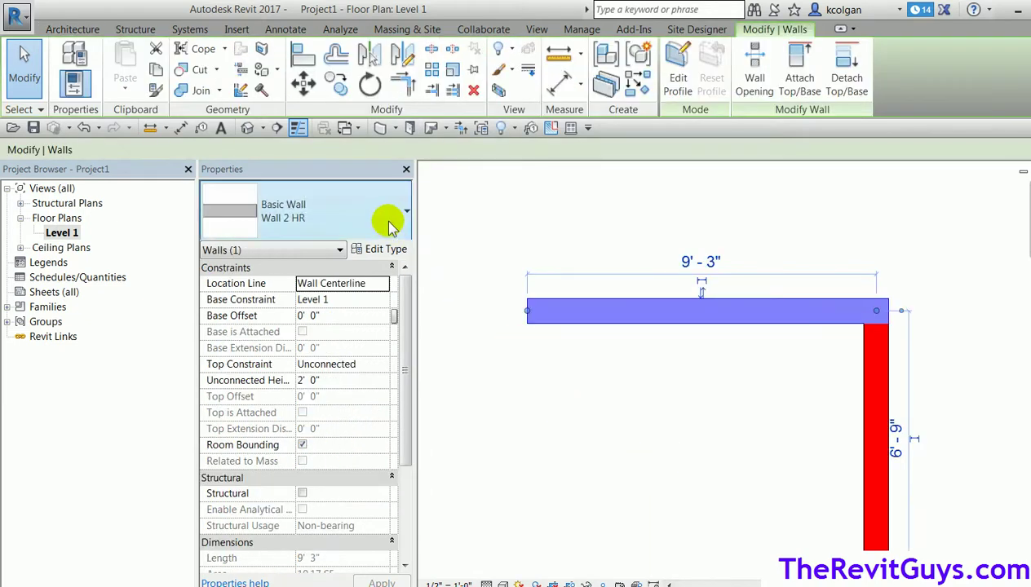
Check that the top wall's Wall 2 HR type has Fire Rating 2 HR.
{"action": "left_click", "coordinate": [390, 248]}
{"action": "left_click_drag", "start_coordinate": [706, 278], "coordinate": [717, 443]}
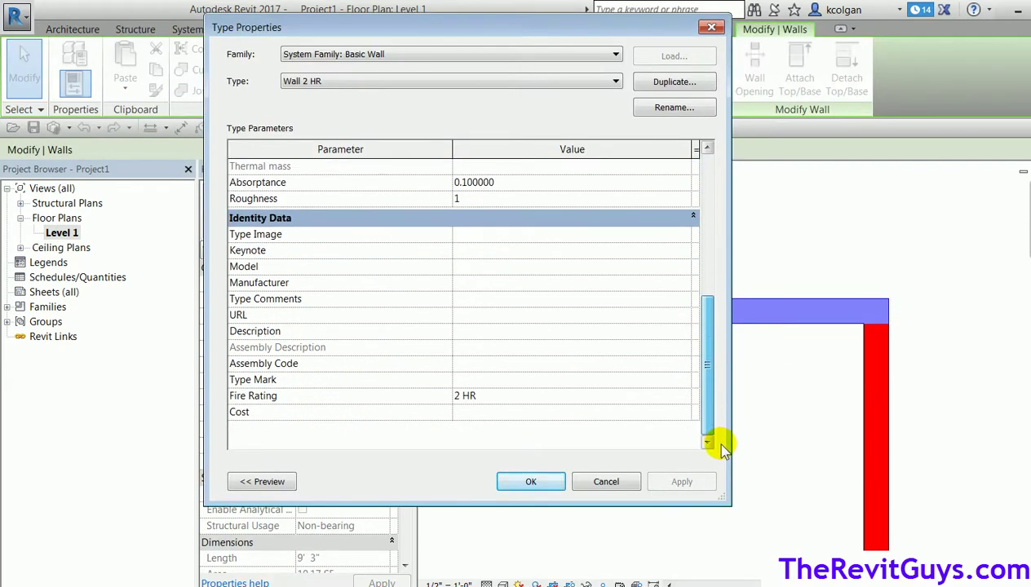
{"action": "left_click", "coordinate": [531, 482]}
{"action": "left_click", "coordinate": [679, 474]}
{"action": "scroll", "coordinate": [702, 477], "scroll_direction": "down", "scroll_amount": 1}
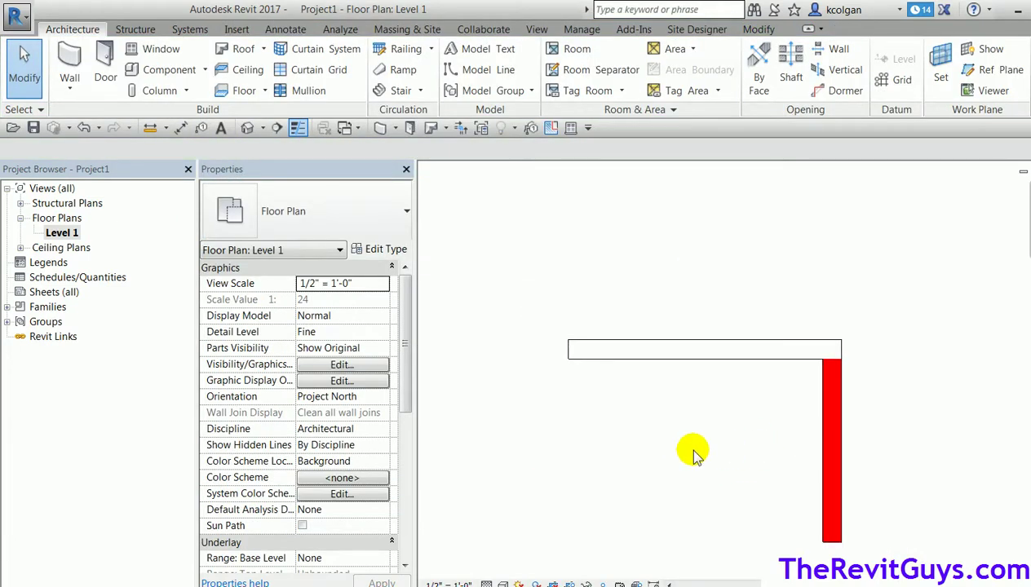
Undo the scale change and red fill, then reopen Level 1's filter overrides via VG.
{"action": "left_click", "coordinate": [84, 128]}
{"action": "left_click", "coordinate": [84, 128]}
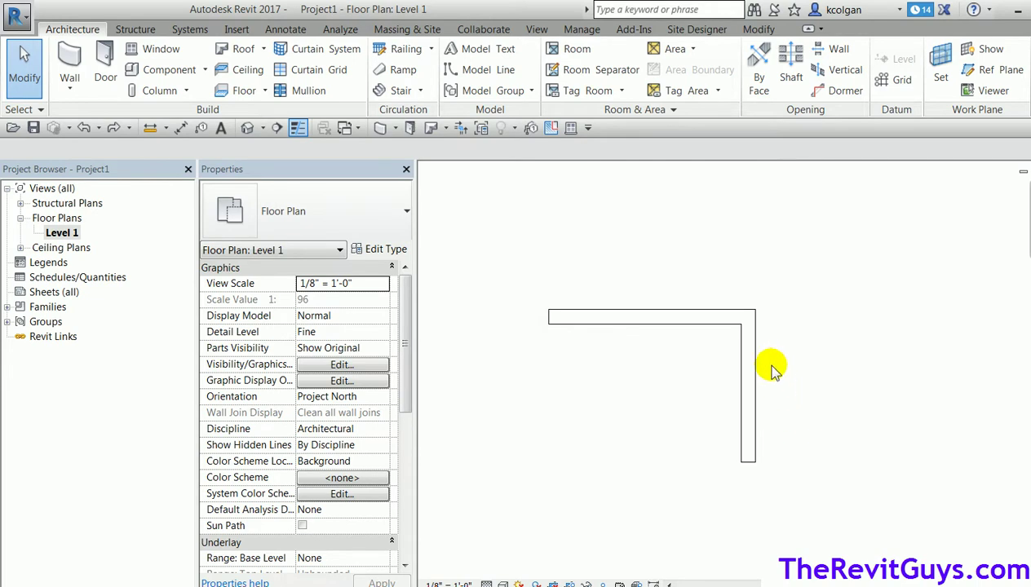
{"action": "key", "text": "v"}
{"action": "key", "text": "g"}
{"action": "left_click", "coordinate": [519, 213]}
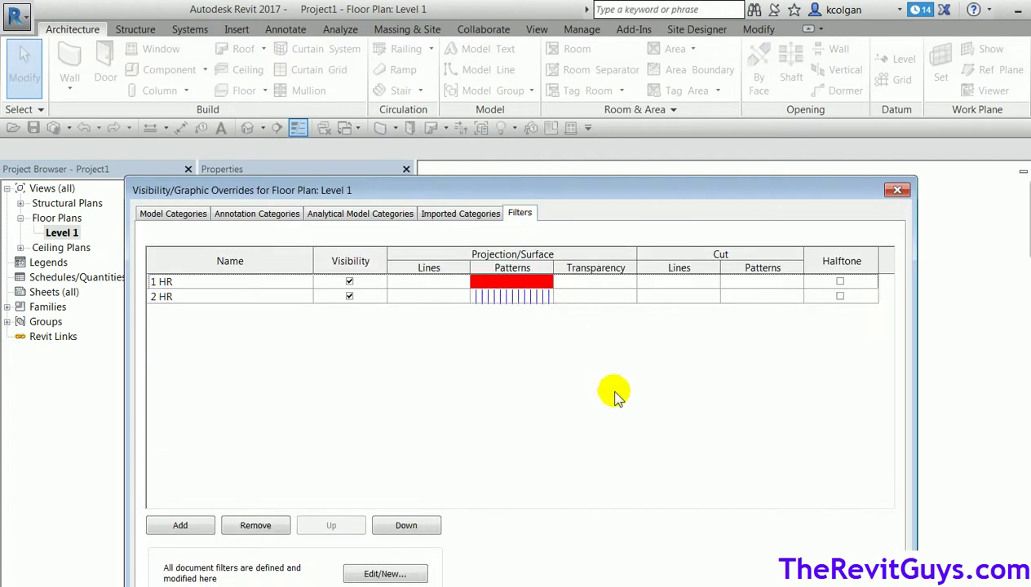
Remove the colour and fill pattern from the 1 HR filter's projection surface override.
{"action": "left_click", "coordinate": [510, 290]}
{"action": "left_click", "coordinate": [510, 284]}
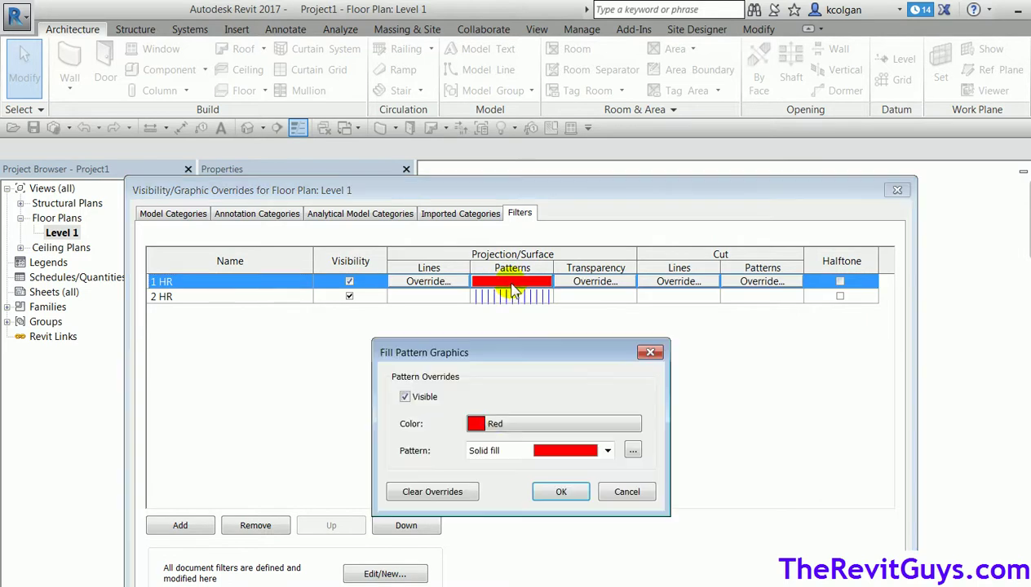
{"action": "left_click", "coordinate": [489, 424]}
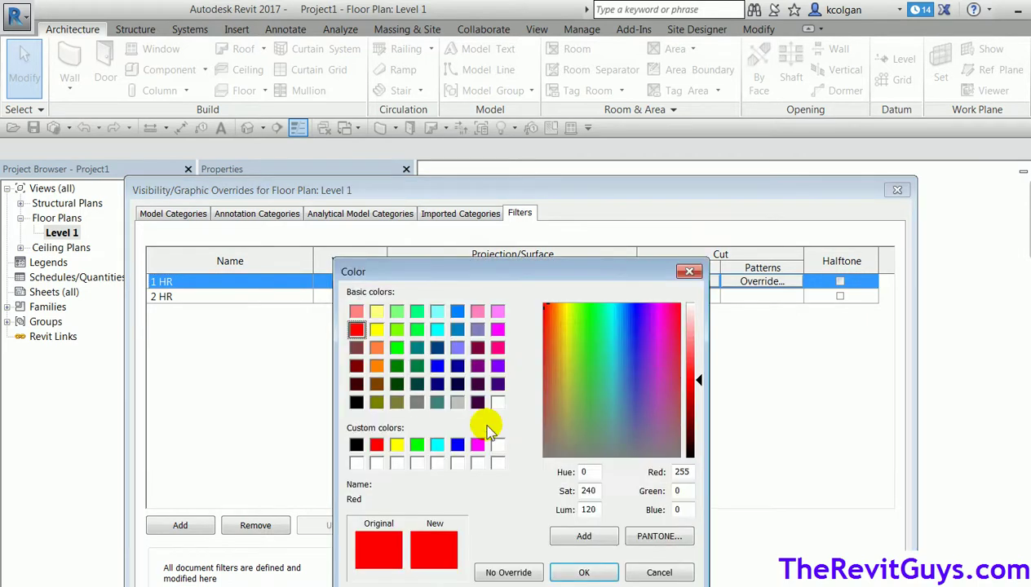
{"action": "left_click", "coordinate": [523, 572]}
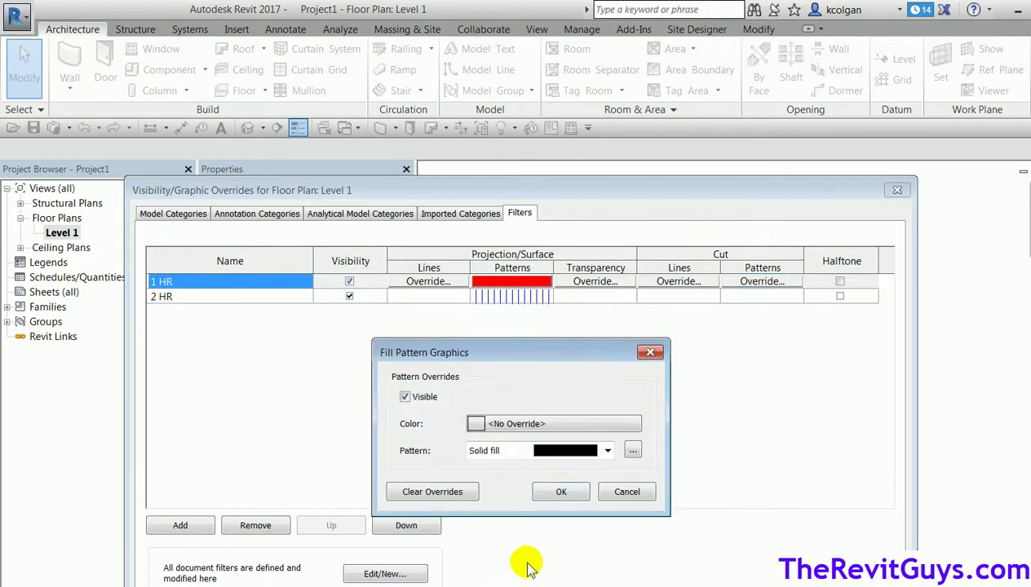
{"action": "left_click", "coordinate": [607, 450]}
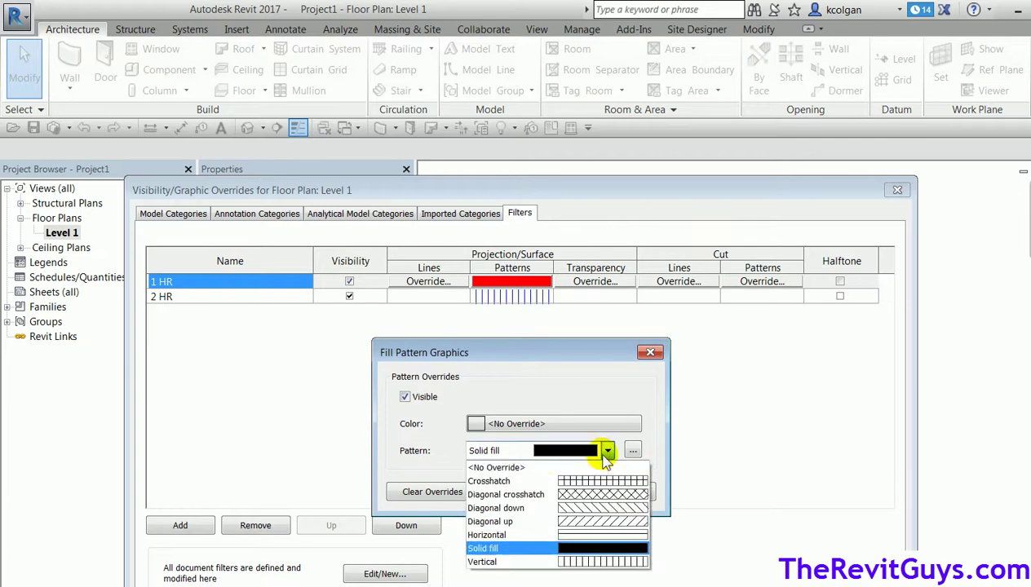
{"action": "left_click", "coordinate": [545, 468]}
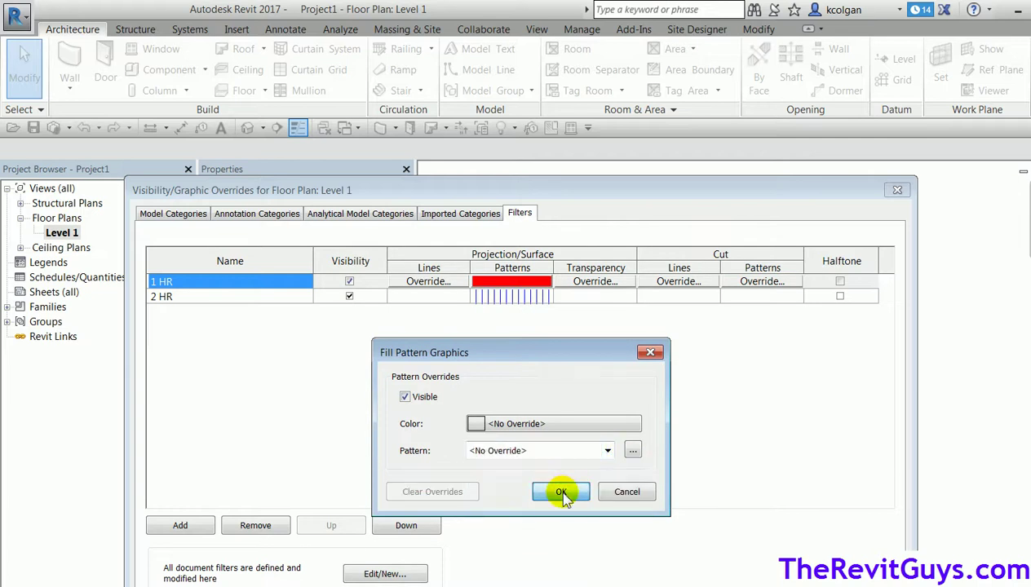
{"action": "left_click", "coordinate": [562, 490]}
{"action": "left_click", "coordinate": [547, 283]}
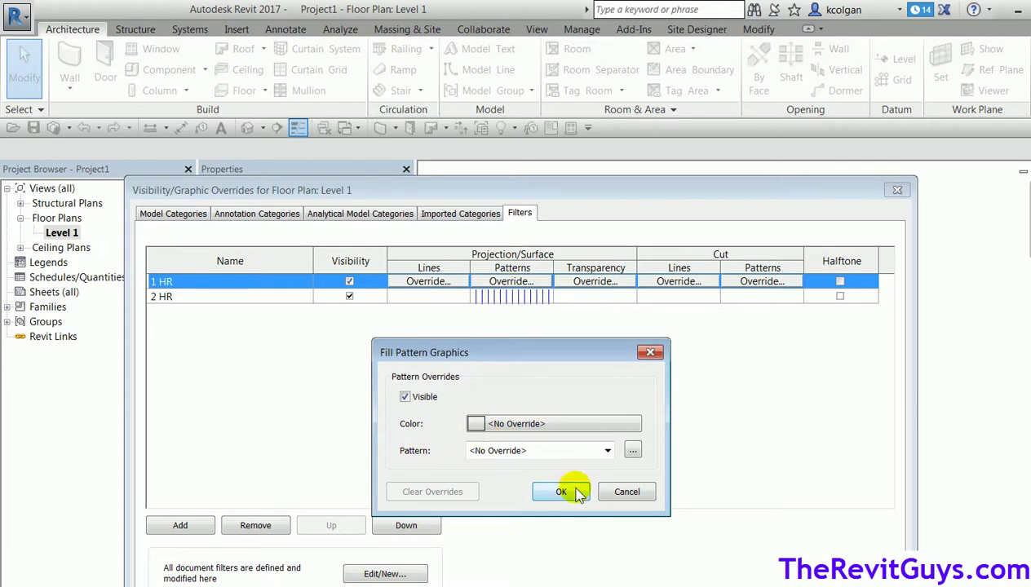
{"action": "left_click", "coordinate": [627, 492]}
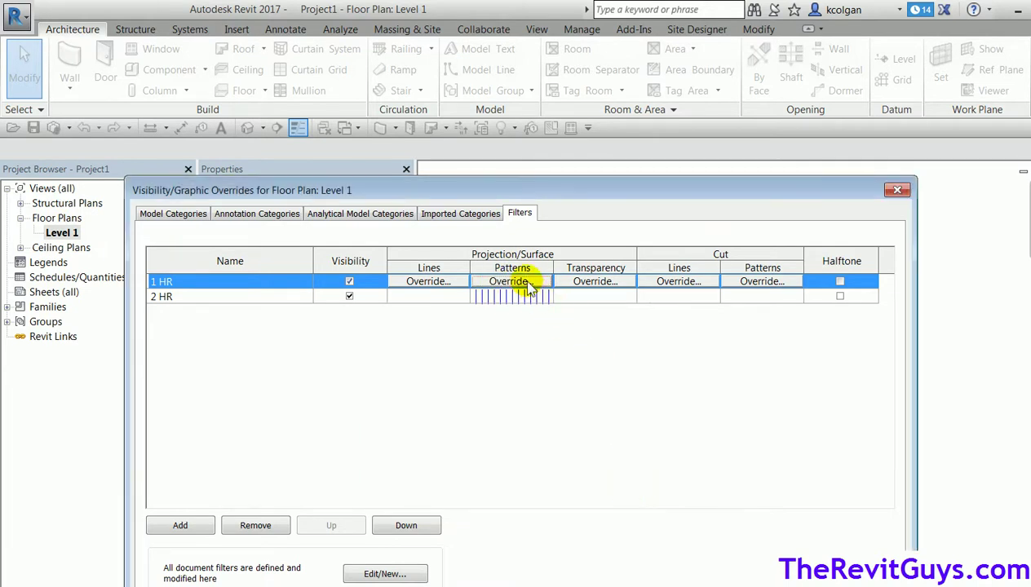
Clear the 2 HR filter's projection surface pattern override.
{"action": "left_click", "coordinate": [527, 299]}
{"action": "left_click", "coordinate": [527, 300]}
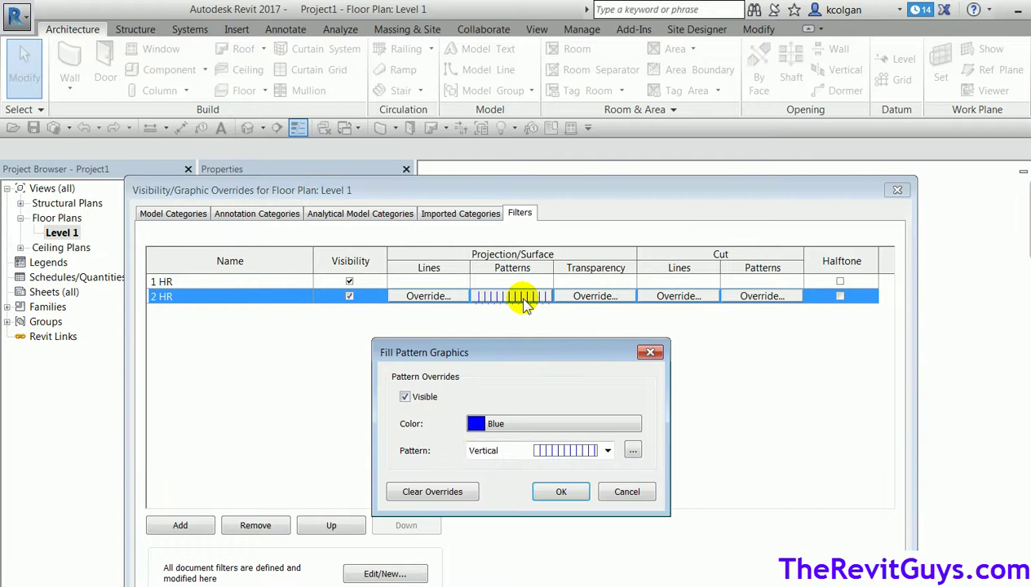
{"action": "left_click", "coordinate": [448, 493]}
{"action": "left_click", "coordinate": [560, 491]}
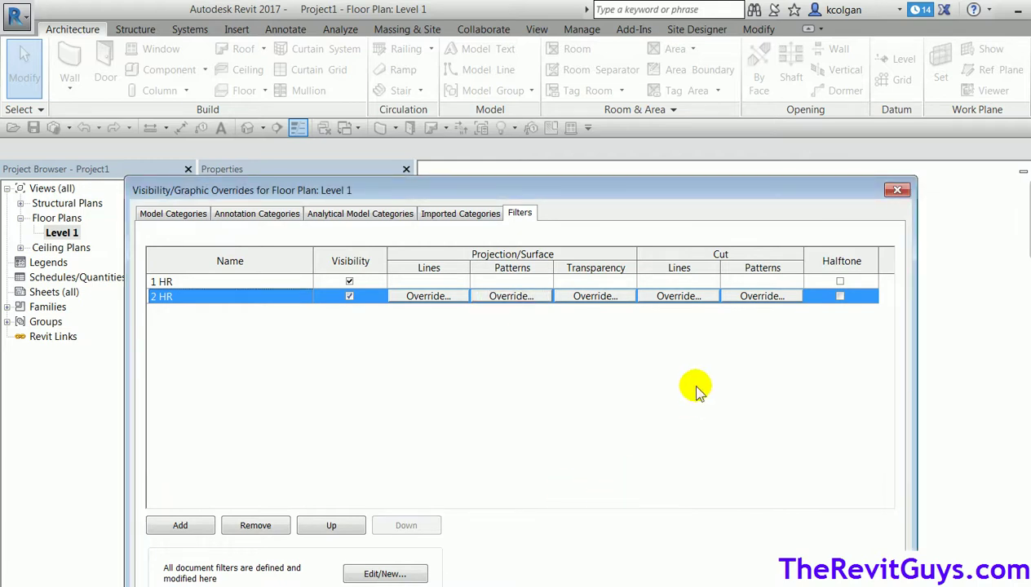
Give the 1 HR filter a red Solid fill cut pattern override.
{"action": "left_click", "coordinate": [753, 281]}
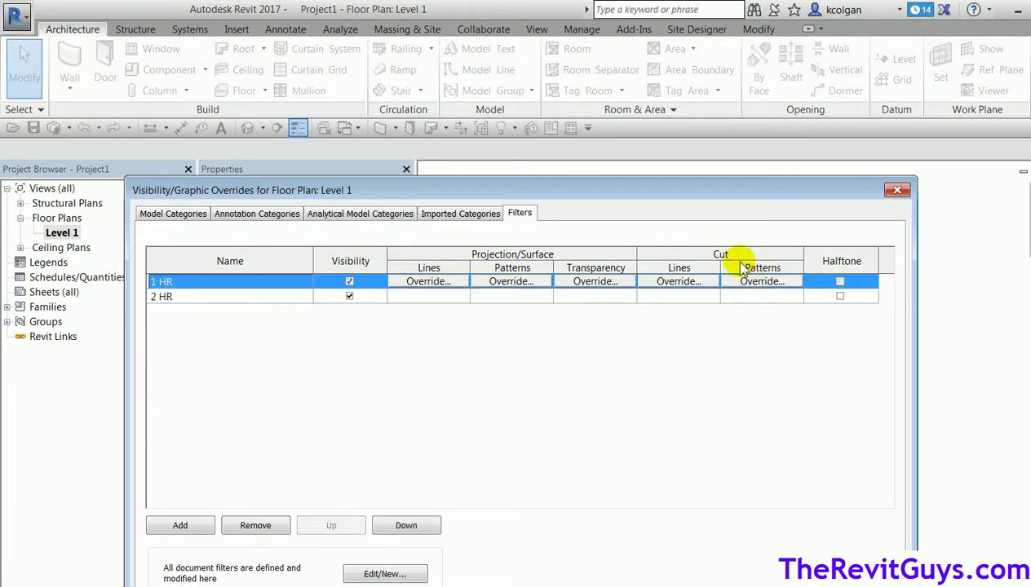
{"action": "left_click", "coordinate": [755, 283]}
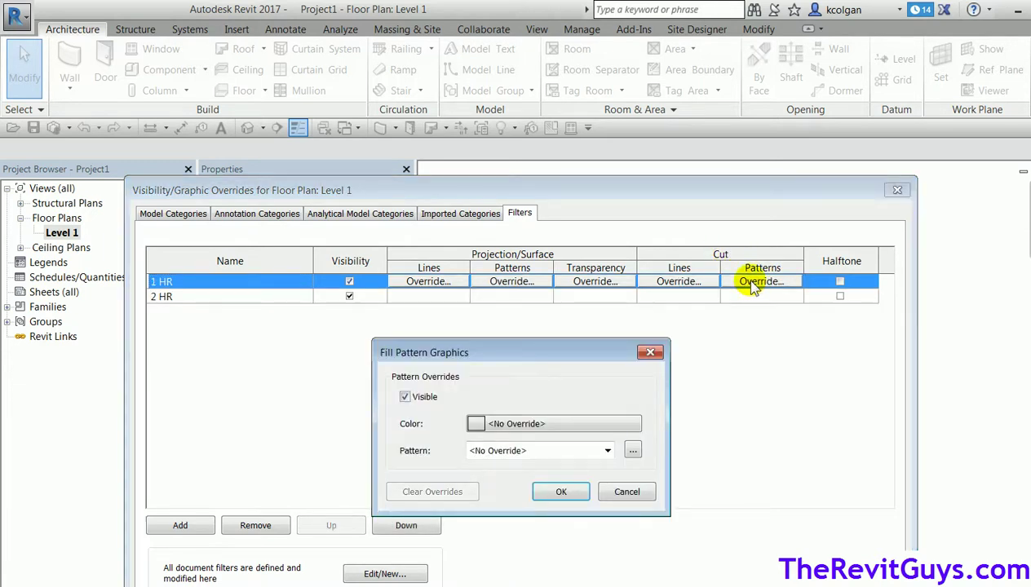
{"action": "left_click", "coordinate": [474, 425]}
{"action": "left_click", "coordinate": [457, 444]}
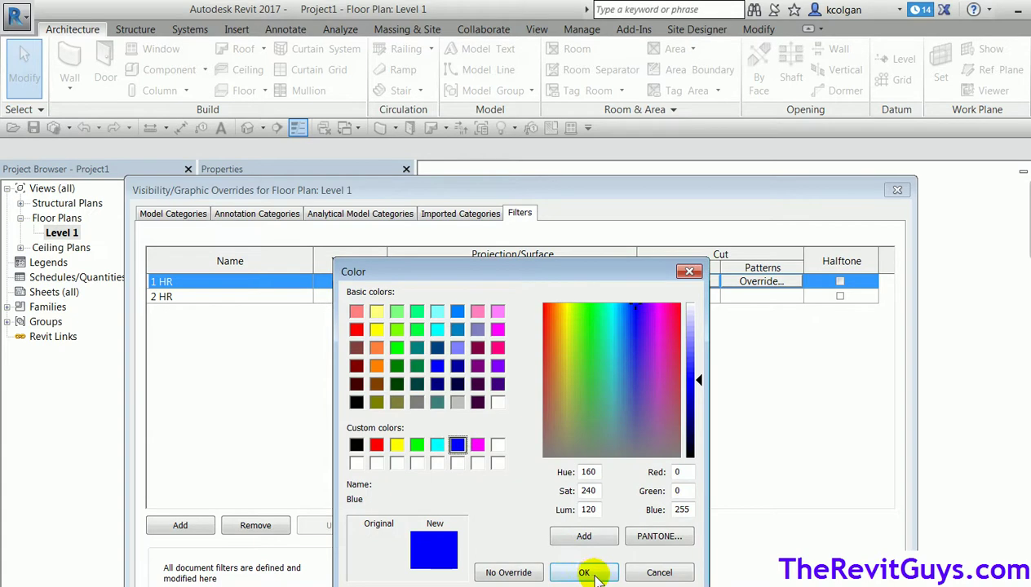
{"action": "left_click", "coordinate": [376, 445]}
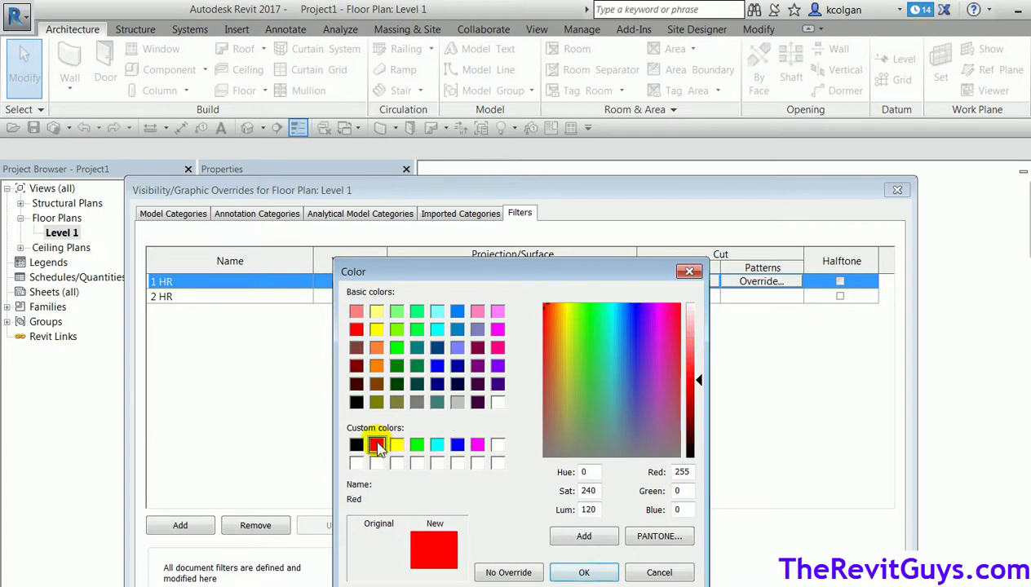
{"action": "left_click", "coordinate": [585, 573]}
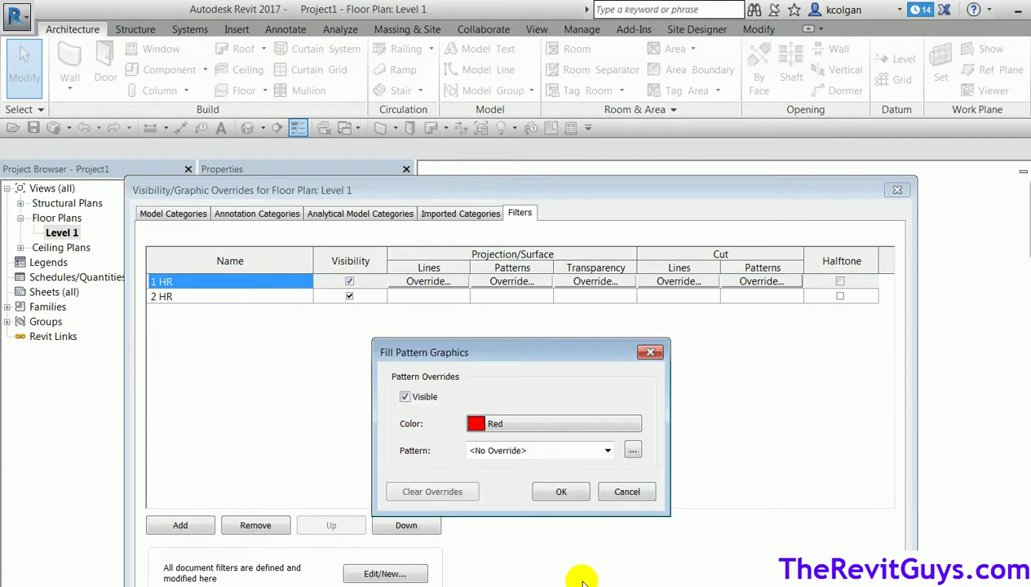
{"action": "left_click", "coordinate": [608, 451]}
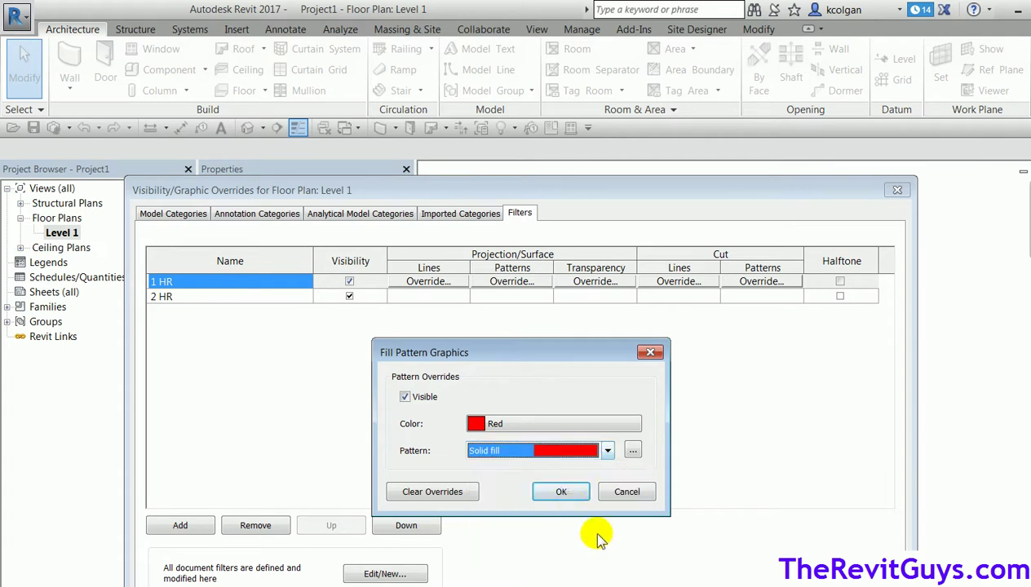
{"action": "left_click", "coordinate": [562, 491]}
Give the 2 HR filter a blue Solid fill cut pattern override and close the dialog.
{"action": "left_click", "coordinate": [739, 297]}
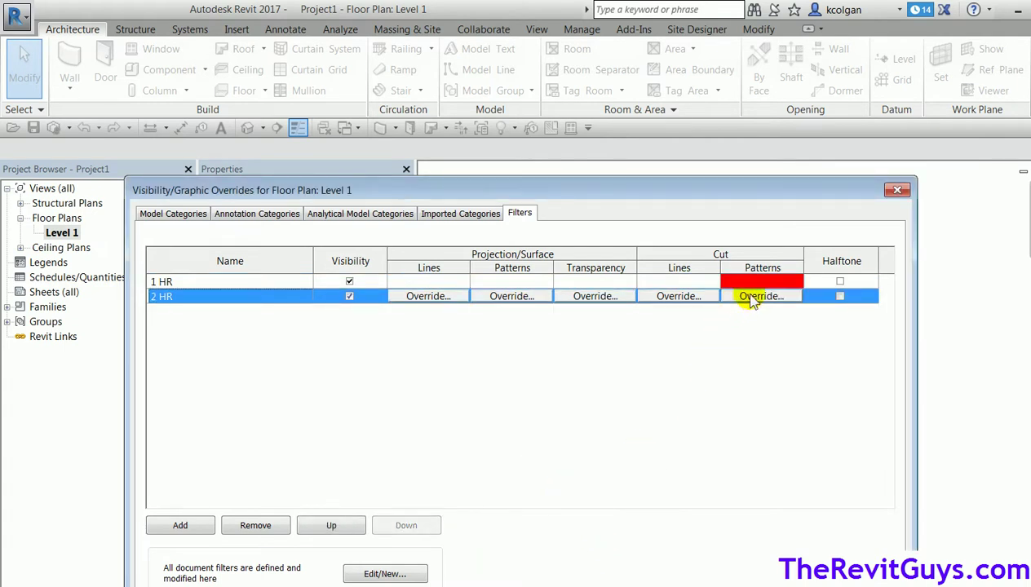
{"action": "left_click", "coordinate": [739, 297]}
{"action": "left_click", "coordinate": [465, 421]}
{"action": "left_click", "coordinate": [458, 445]}
{"action": "left_click", "coordinate": [581, 571]}
{"action": "left_click", "coordinate": [607, 451]}
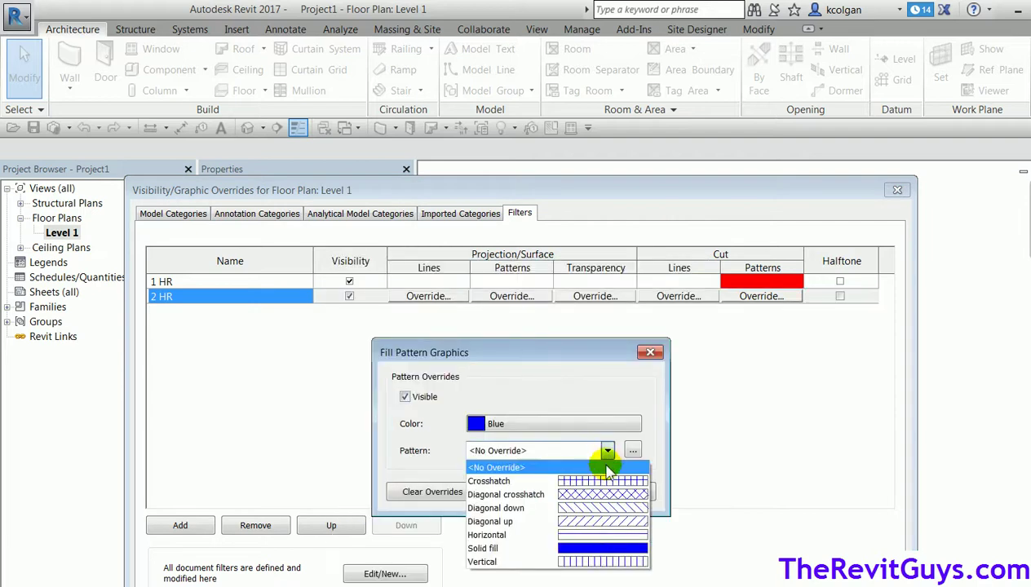
{"action": "left_click", "coordinate": [589, 548]}
{"action": "left_click", "coordinate": [542, 489]}
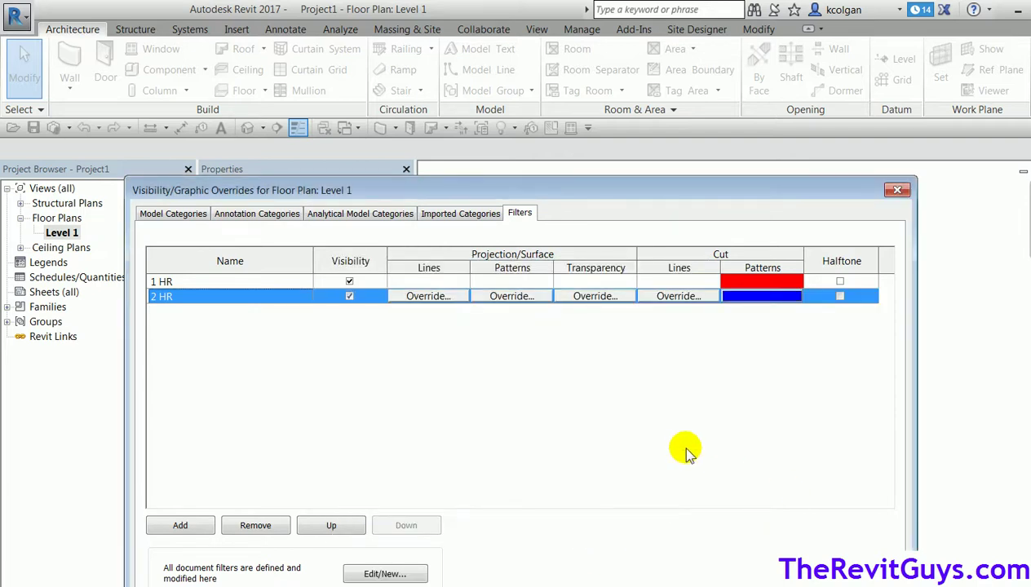
{"action": "key", "text": "Return"}
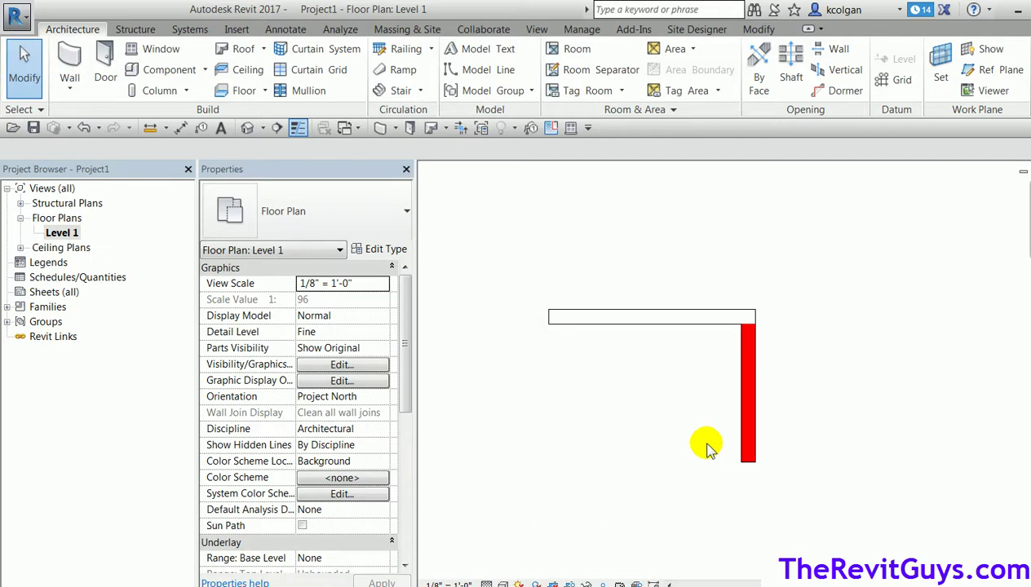
Check that the horizontal wall's type has Fire Rating 2 HR.
{"action": "left_click", "coordinate": [688, 318]}
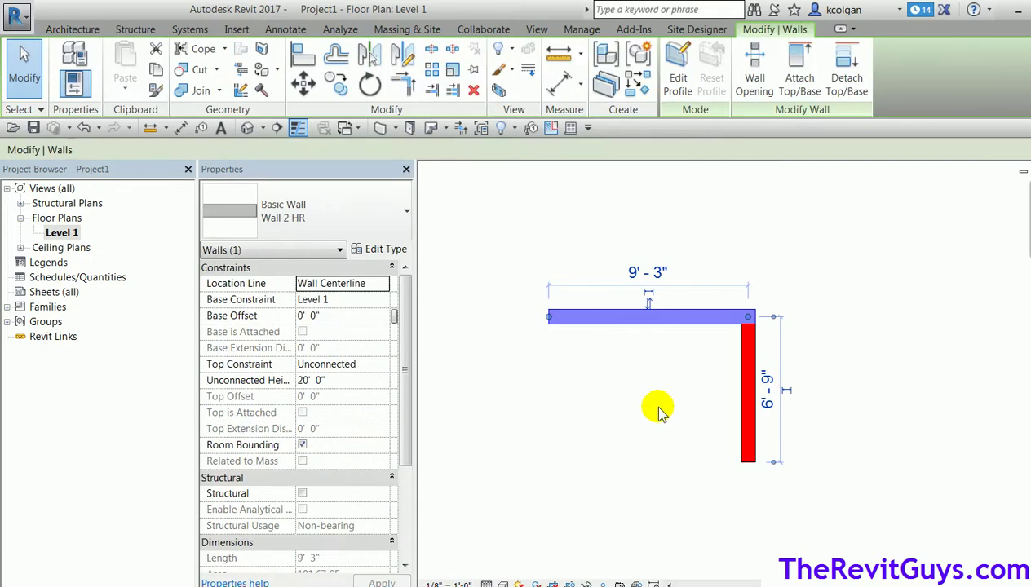
{"action": "left_click", "coordinate": [397, 253]}
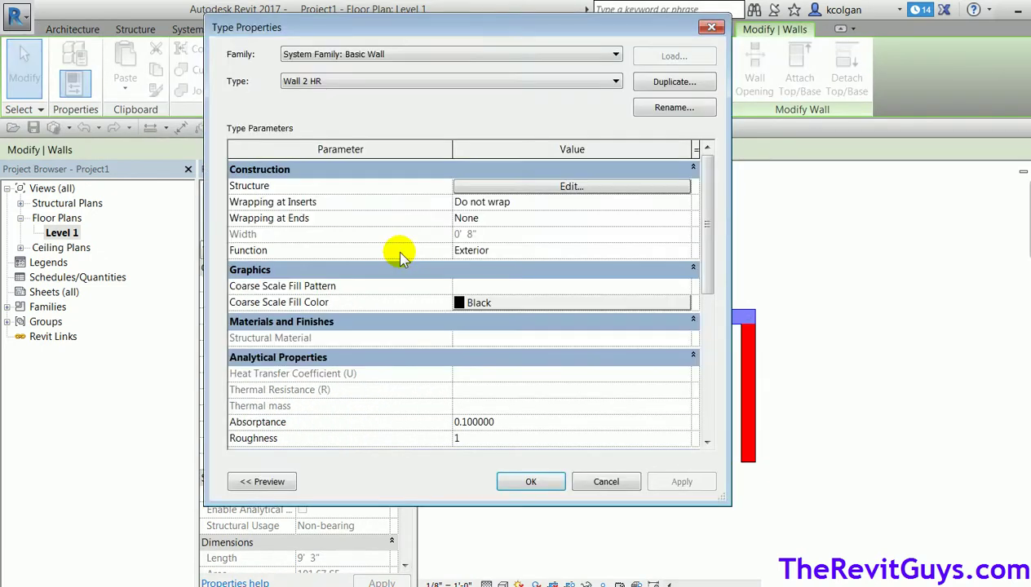
{"action": "left_click_drag", "start_coordinate": [708, 253], "coordinate": [712, 416]}
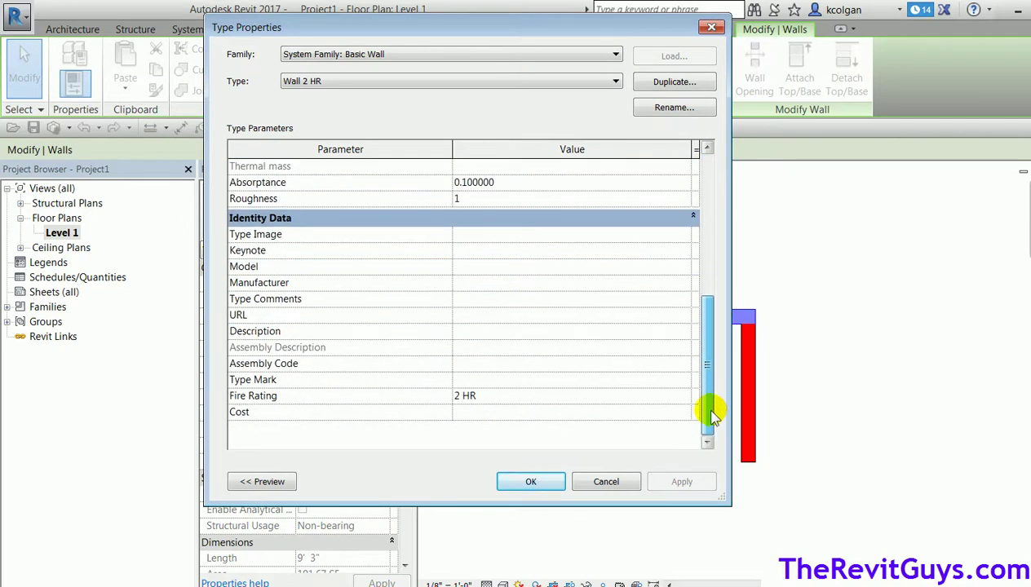
{"action": "left_click", "coordinate": [531, 482]}
{"action": "left_click", "coordinate": [599, 476]}
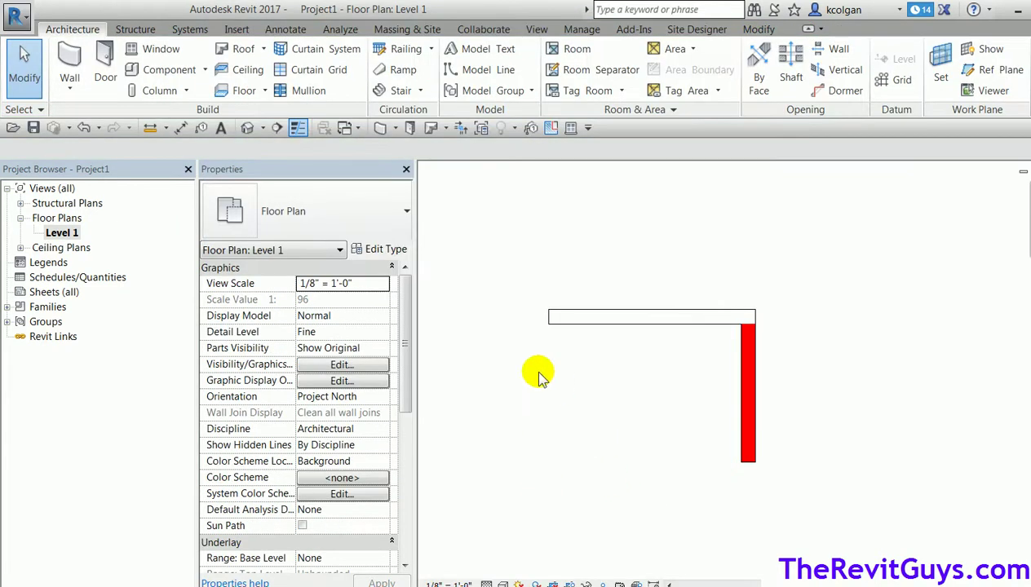
Reopen Visibility/Graphic Overrides with VG on the Filters page.
{"action": "key", "text": "v"}
{"action": "key", "text": "g"}
{"action": "left_click", "coordinate": [520, 213]}
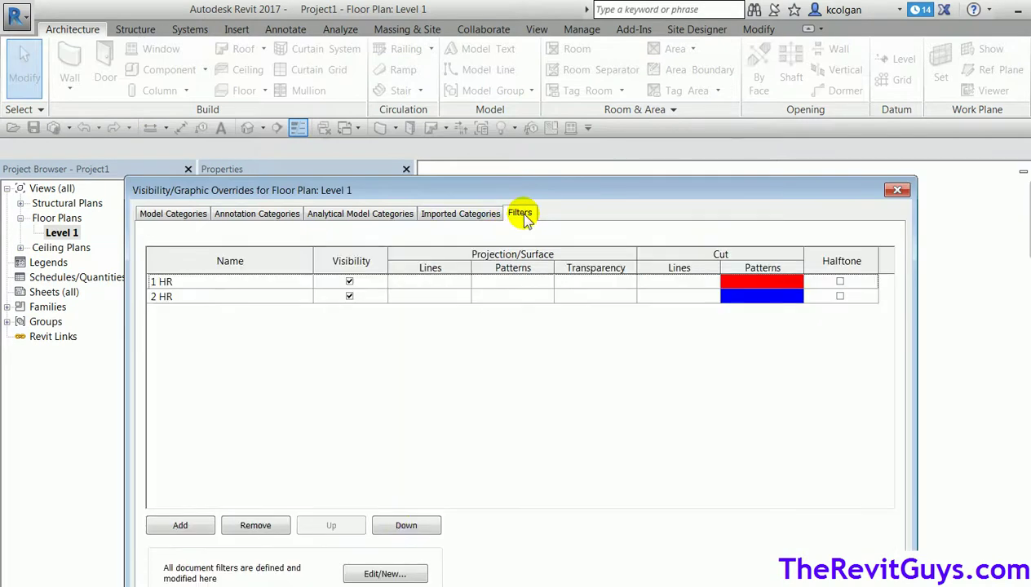
Change the 2 HR filter's Fire Rating rule value from 1 HR to 2 HR and return to the plan.
{"action": "left_click", "coordinate": [391, 574]}
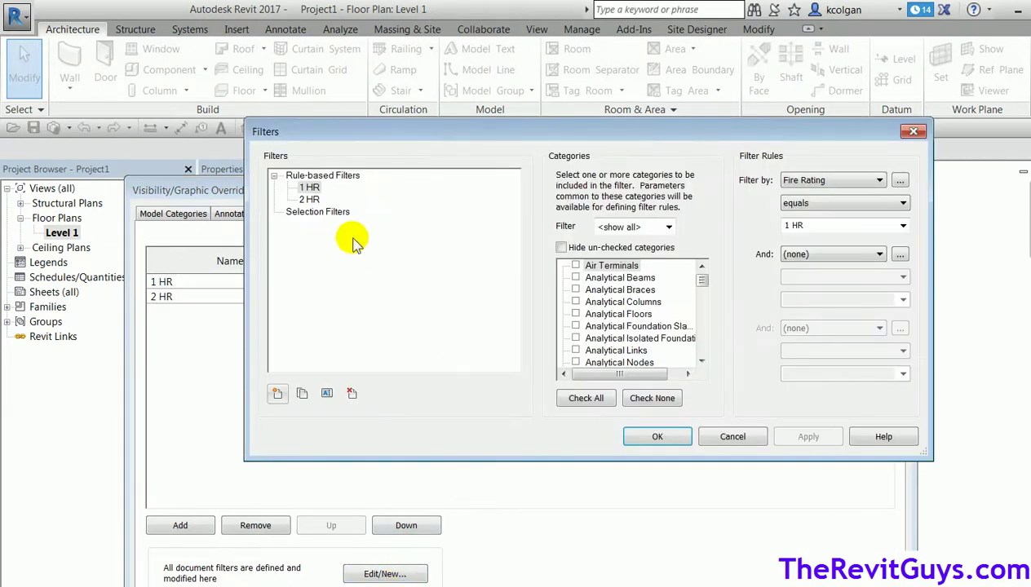
{"action": "left_click", "coordinate": [311, 200]}
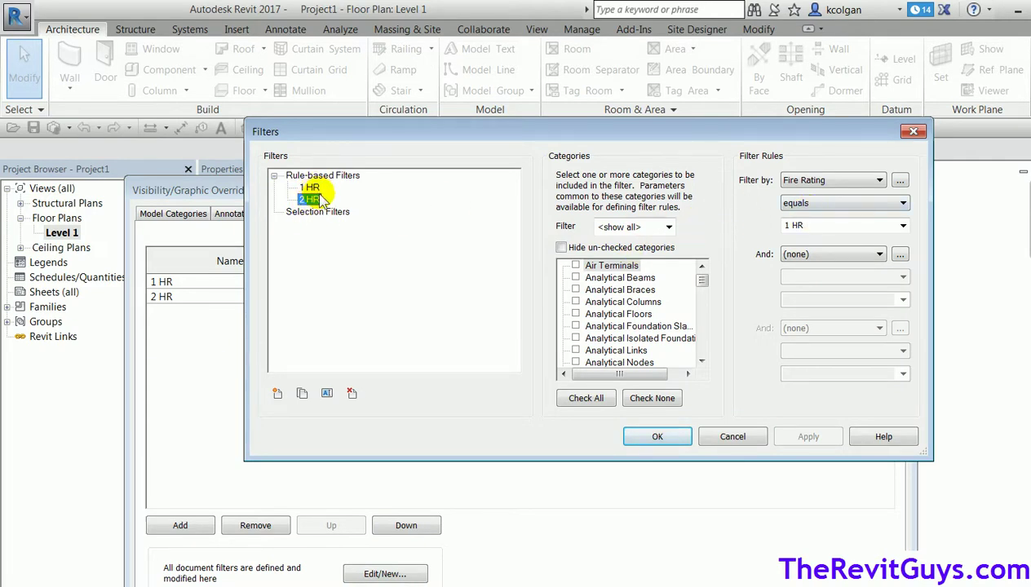
{"action": "left_click_drag", "start_coordinate": [701, 280], "coordinate": [701, 350]}
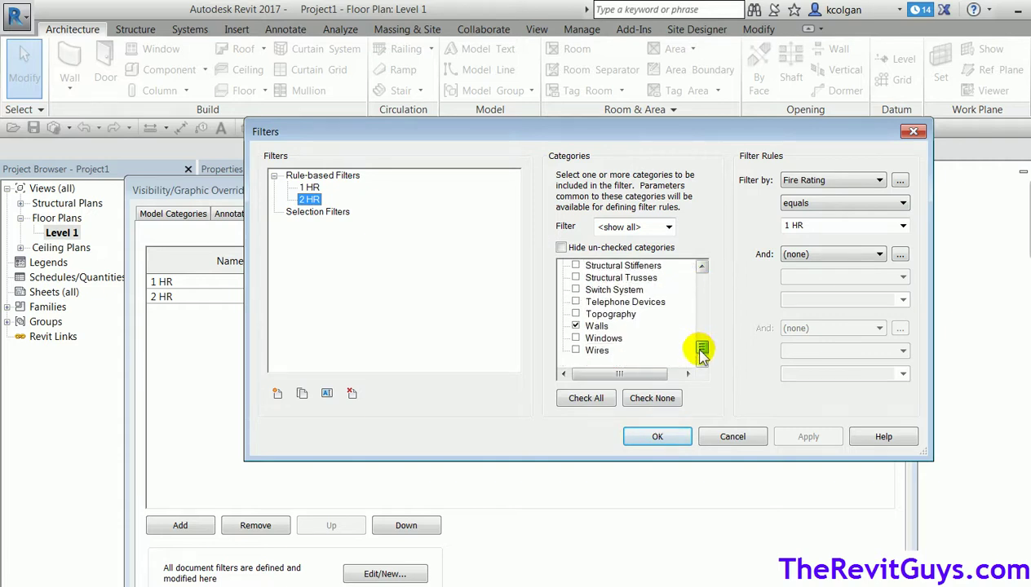
{"action": "left_click", "coordinate": [903, 226]}
{"action": "left_click", "coordinate": [877, 250]}
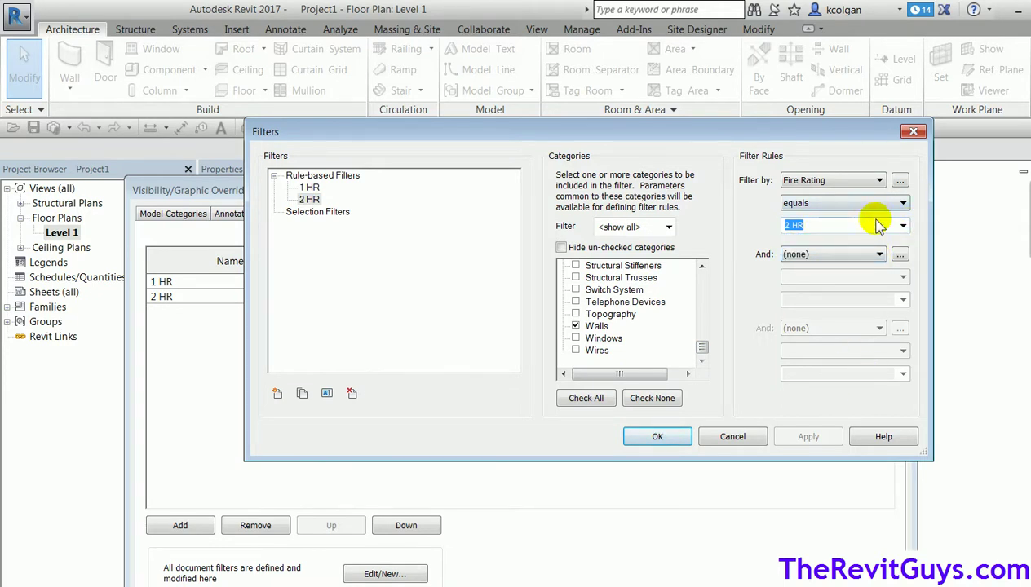
{"action": "left_click", "coordinate": [659, 438]}
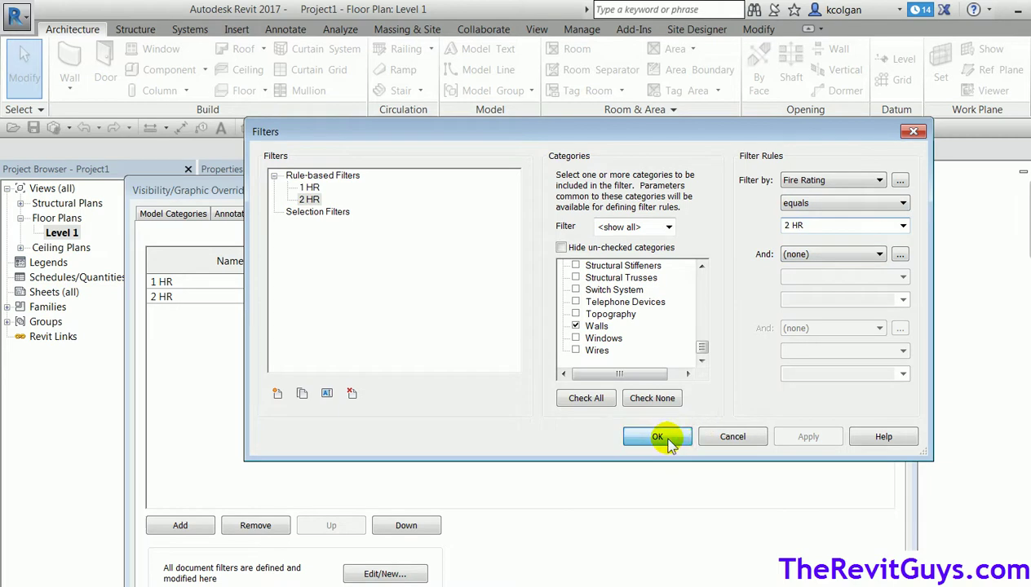
{"action": "key", "text": "Return"}
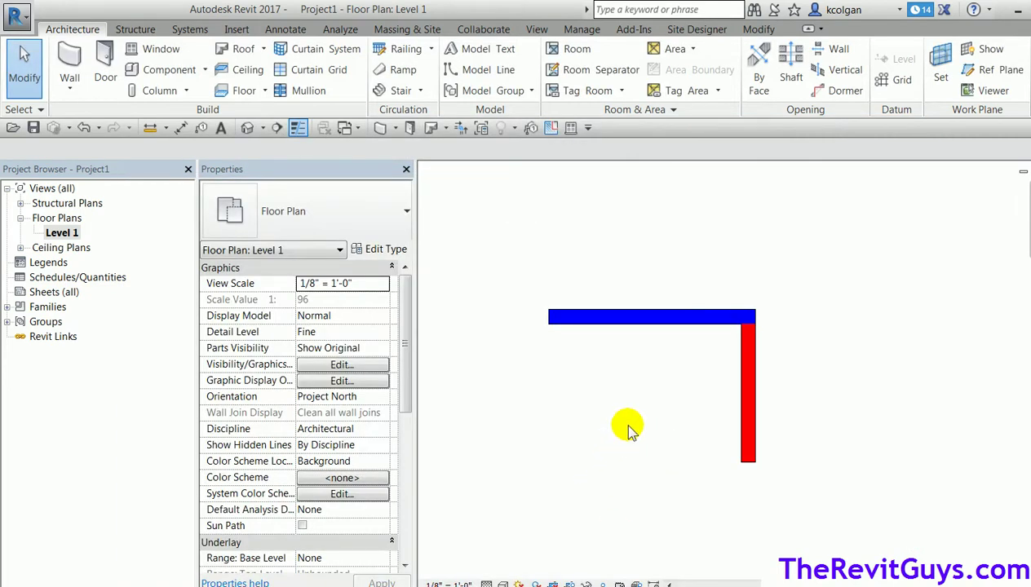
Duplicate the Level 1 floor plan as Level 1 Copy 1.
{"action": "scroll", "coordinate": [630, 421], "scroll_direction": "down", "scroll_amount": 2}
{"action": "middle_click_drag", "start_coordinate": [634, 421], "coordinate": [674, 384]}
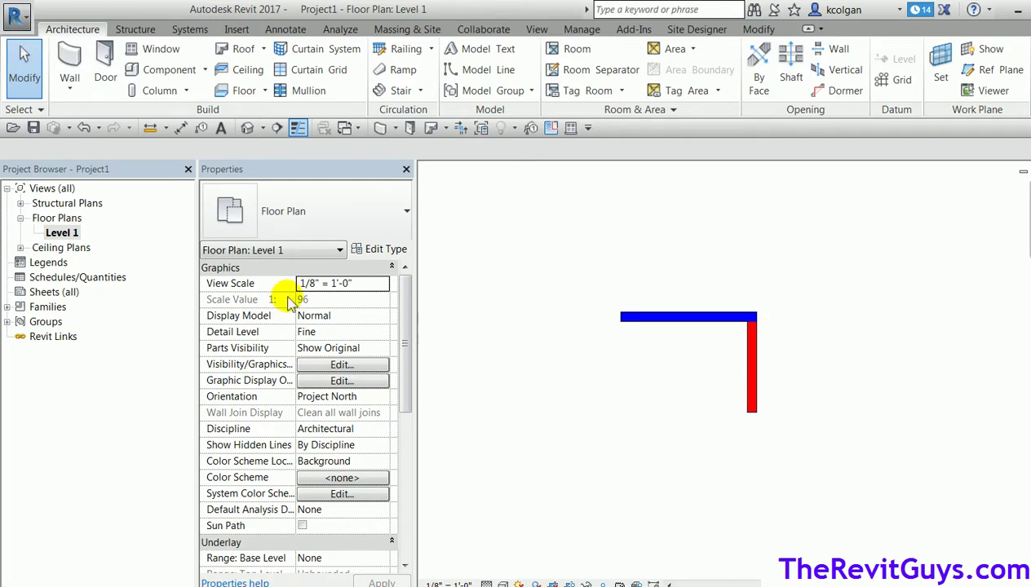
{"action": "right_click", "coordinate": [62, 233]}
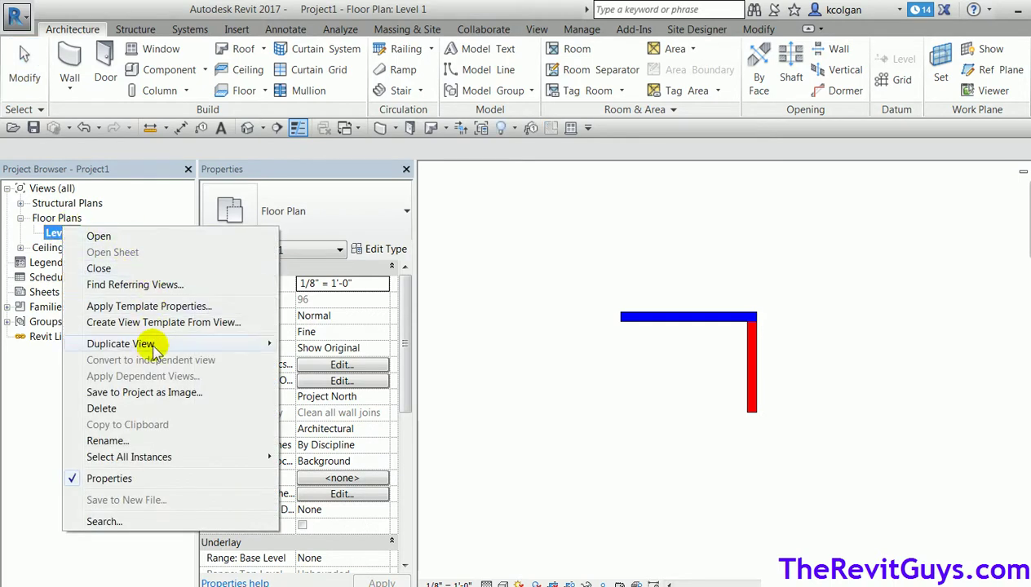
{"action": "mouse_move", "coordinate": [154, 345]}
{"action": "left_click", "coordinate": [290, 344]}
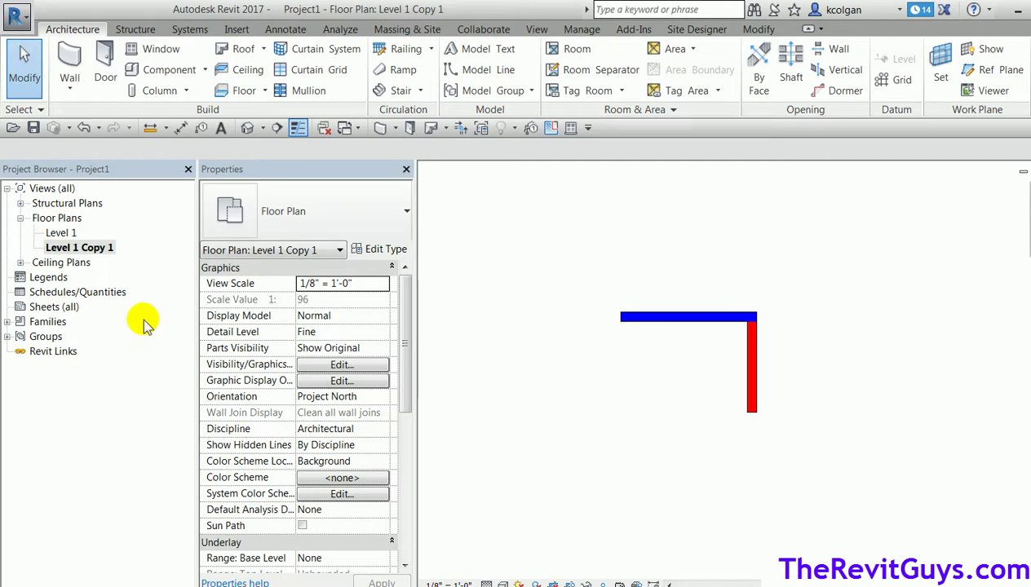
{"action": "left_click", "coordinate": [65, 249]}
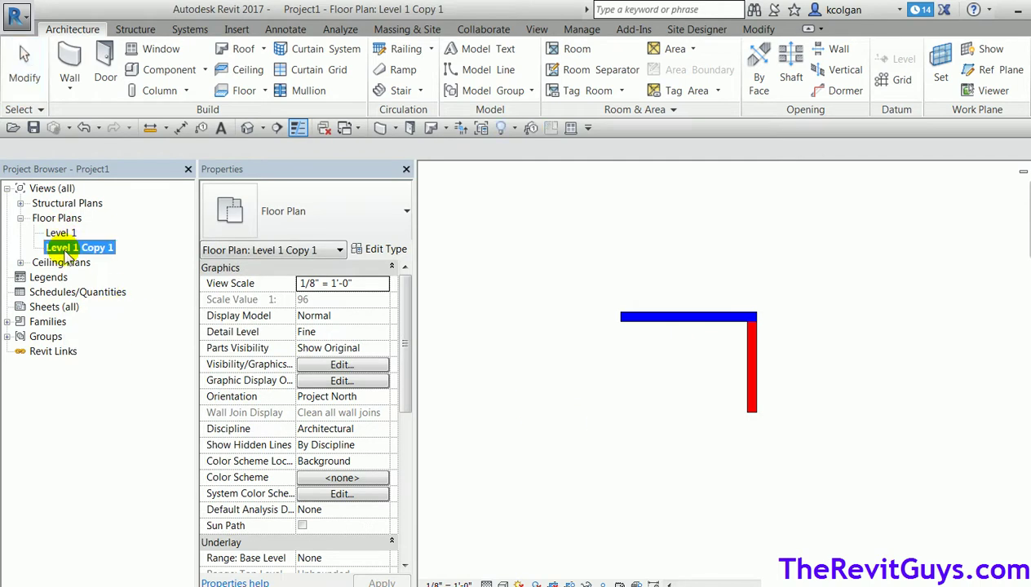
Open the Level 1 ceiling plan, then the Level 1 Copy 1 floor plan.
{"action": "left_click", "coordinate": [20, 262]}
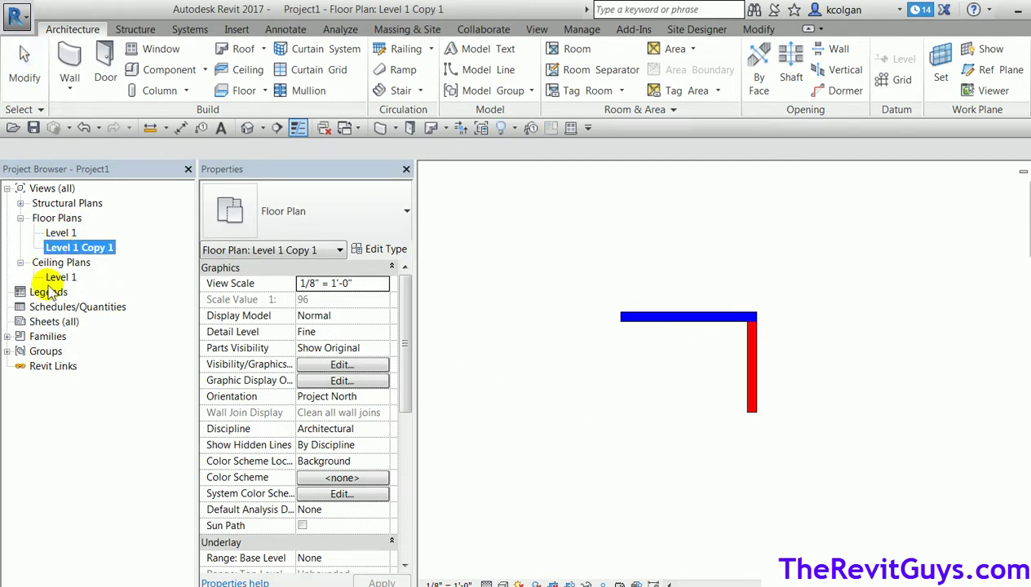
{"action": "double_click", "coordinate": [59, 278]}
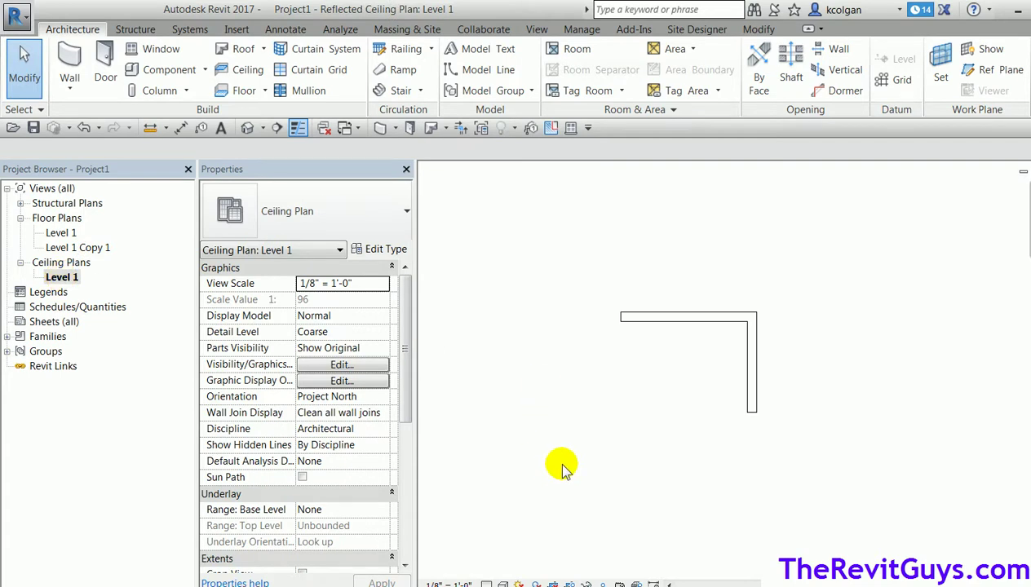
{"action": "double_click", "coordinate": [71, 248]}
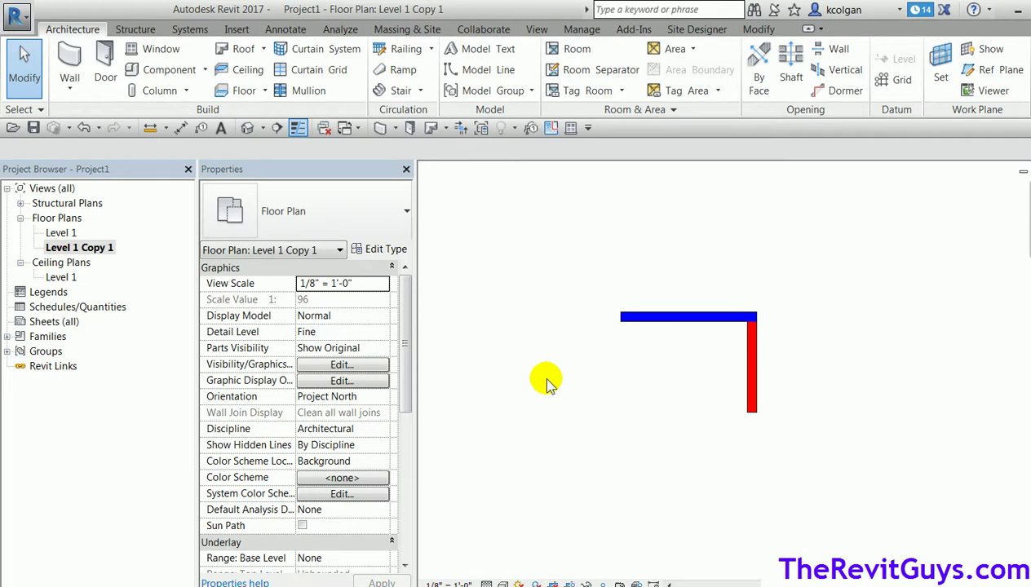
Remove the 1 HR and 2 HR filters from Level 1 Copy 1, then reopen the Level 1 floor plan.
{"action": "key", "text": "v"}
{"action": "key", "text": "v"}
{"action": "left_click", "coordinate": [519, 214]}
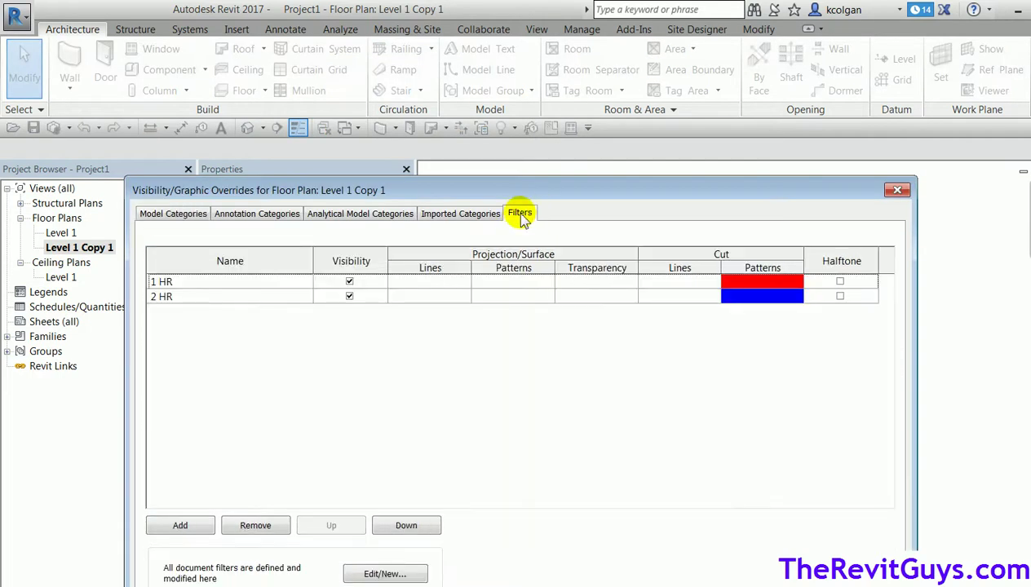
{"action": "left_click", "coordinate": [245, 282]}
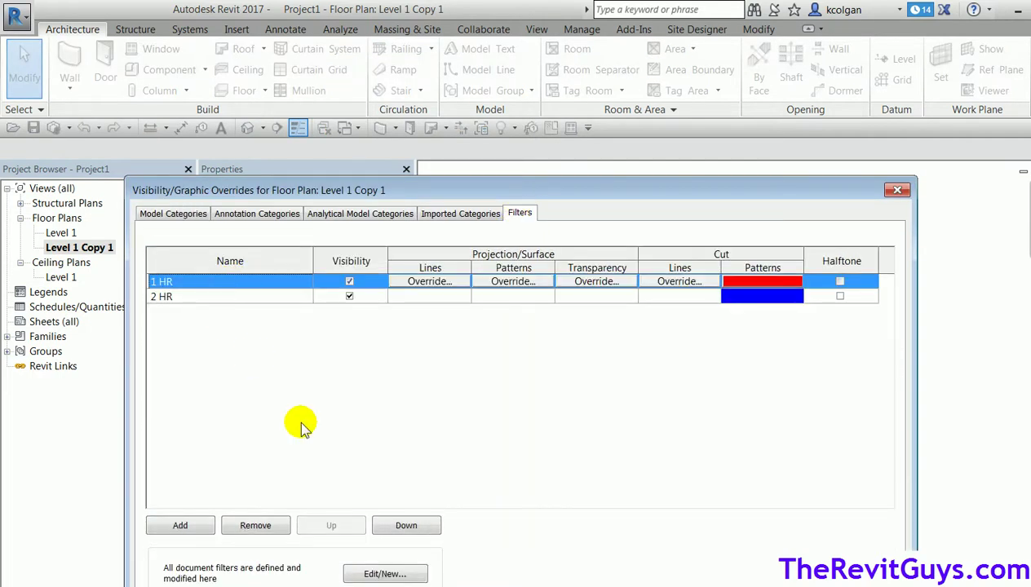
{"action": "left_click", "coordinate": [278, 522]}
{"action": "left_click", "coordinate": [277, 522]}
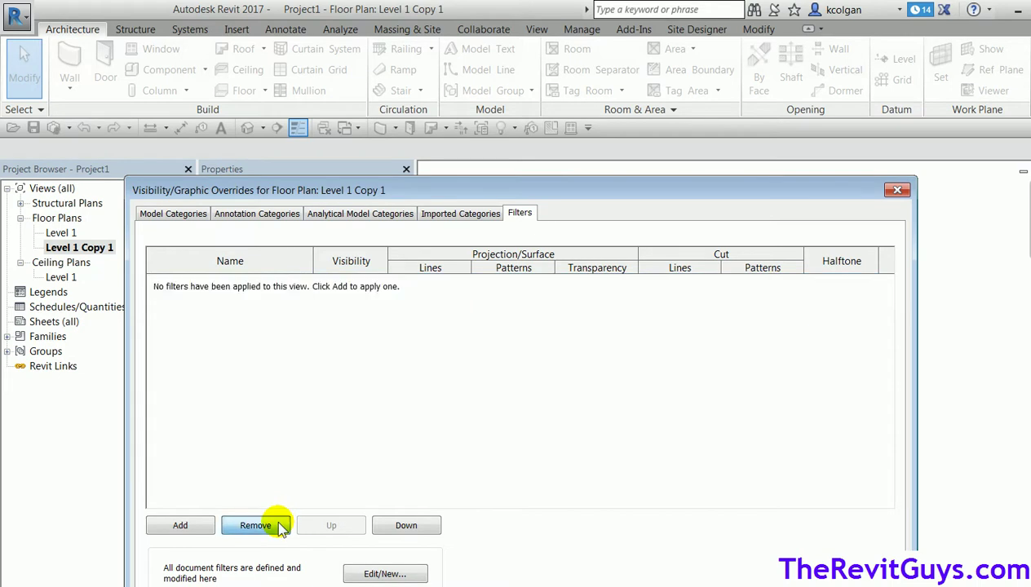
{"action": "key", "text": "Return"}
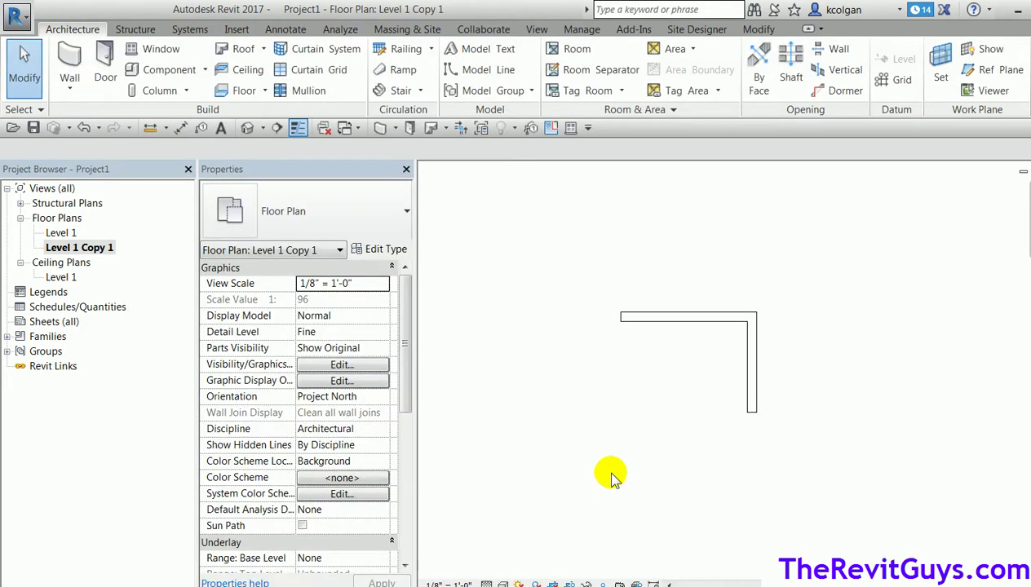
{"action": "double_click", "coordinate": [61, 233]}
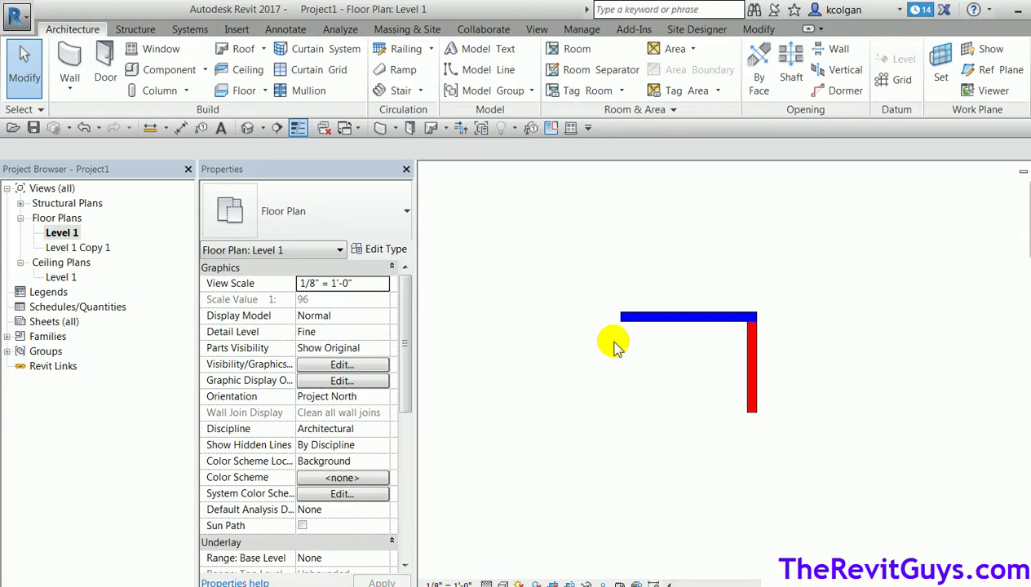
Create a view template named 'FIRE RATING - COLOR CODE' from the Level 1 floor plan.
{"action": "right_click", "coordinate": [67, 235]}
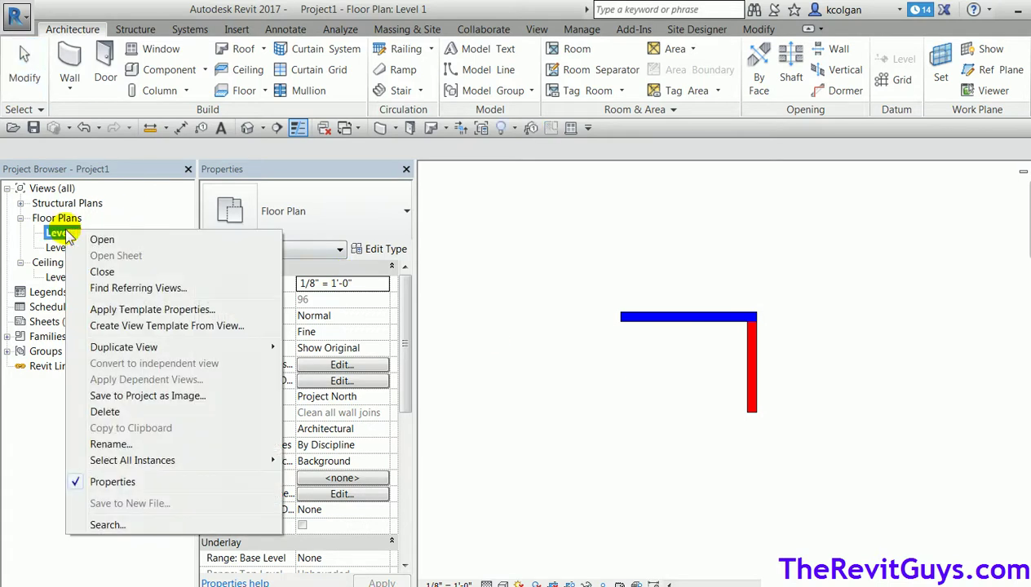
{"action": "left_click", "coordinate": [134, 326]}
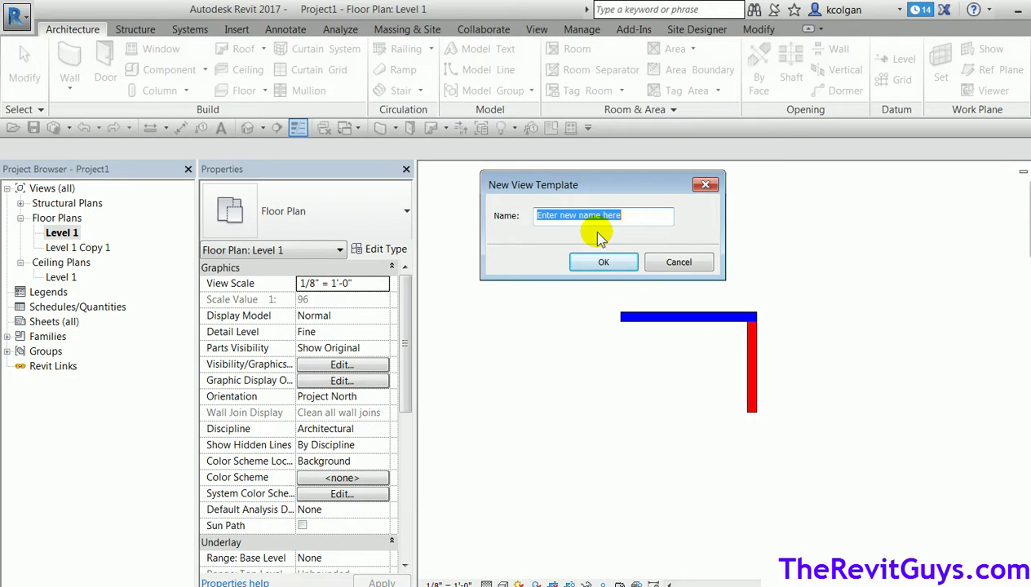
{"action": "type", "text": "FIRE RATING - COLOR CODE"}
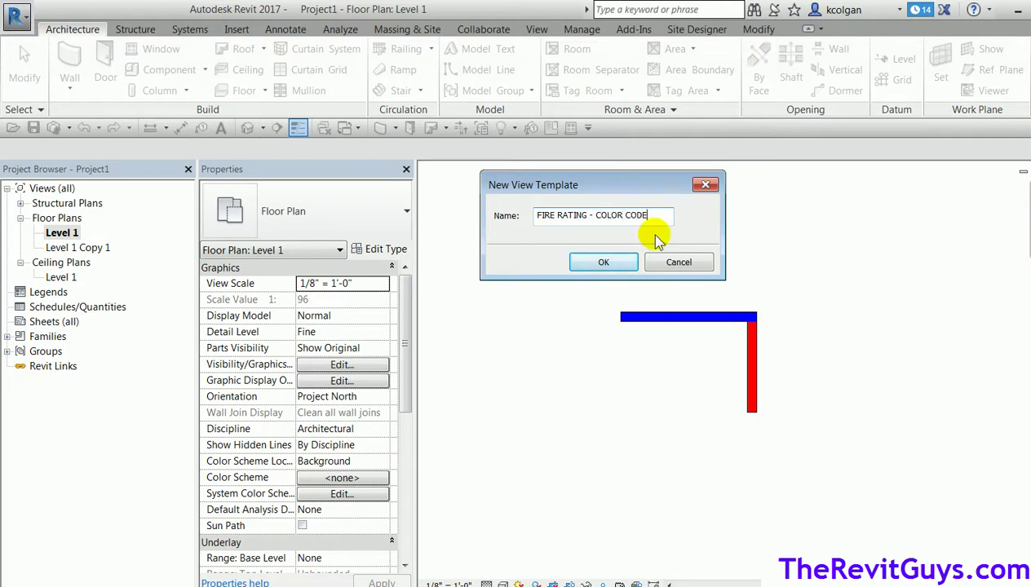
{"action": "left_click", "coordinate": [609, 261]}
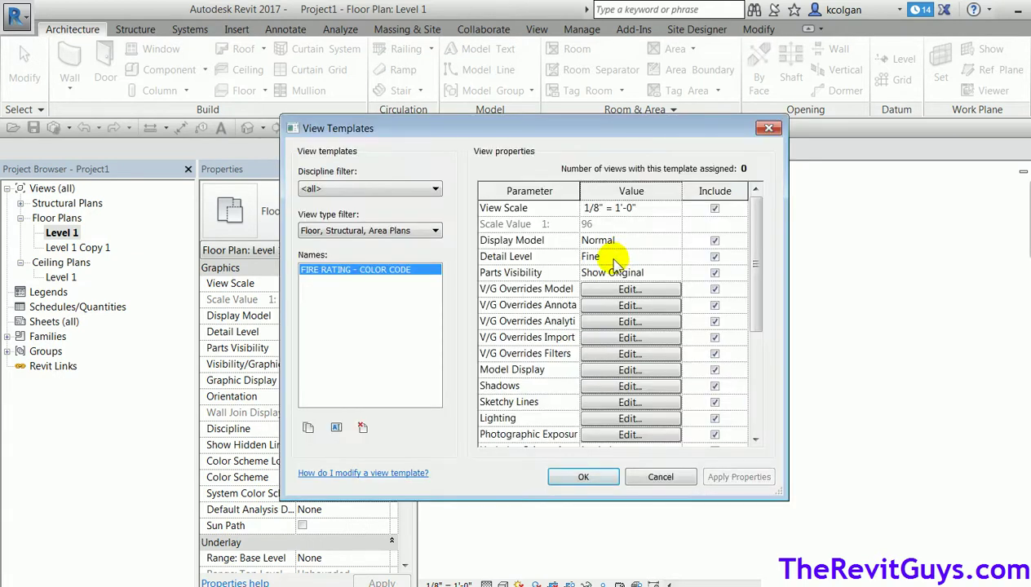
Exclude View Scale through Photographic Exposure from the template, leaving V/G Overrides Filters included.
{"action": "left_click", "coordinate": [714, 210]}
{"action": "left_click", "coordinate": [713, 241]}
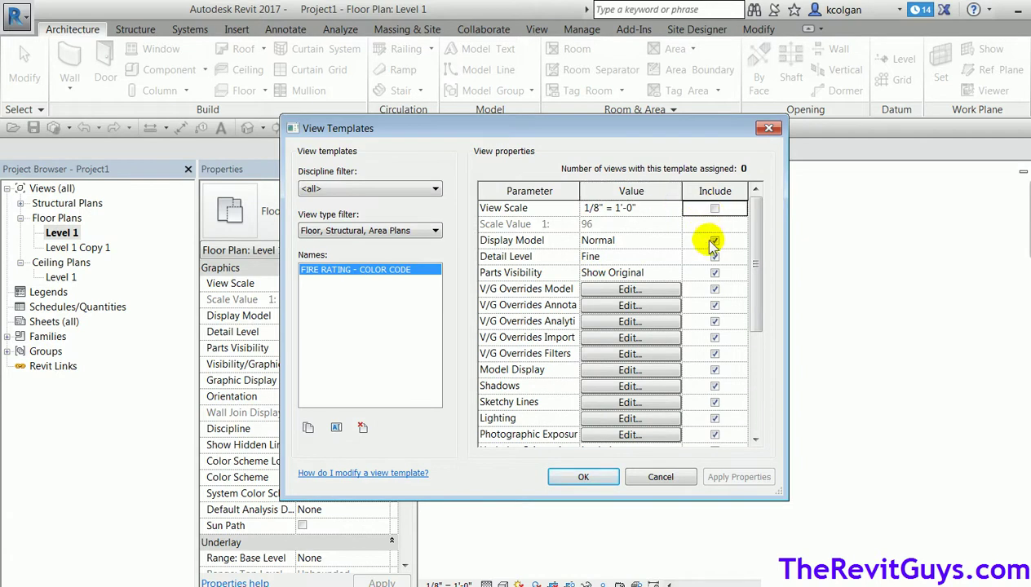
{"action": "left_click", "coordinate": [715, 257]}
{"action": "left_click", "coordinate": [716, 274]}
{"action": "left_click", "coordinate": [714, 289]}
{"action": "left_click", "coordinate": [715, 306]}
{"action": "left_click", "coordinate": [715, 321]}
{"action": "left_click", "coordinate": [714, 338]}
{"action": "left_click", "coordinate": [715, 354]}
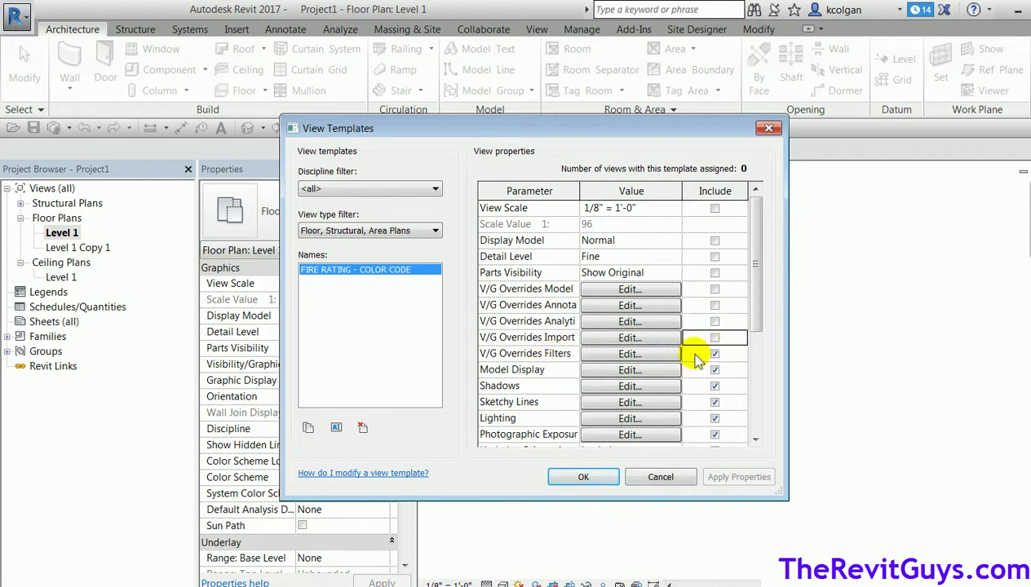
{"action": "left_click", "coordinate": [714, 370]}
{"action": "left_click", "coordinate": [714, 387]}
{"action": "left_click", "coordinate": [715, 403]}
{"action": "left_click", "coordinate": [715, 419]}
{"action": "left_click", "coordinate": [715, 435]}
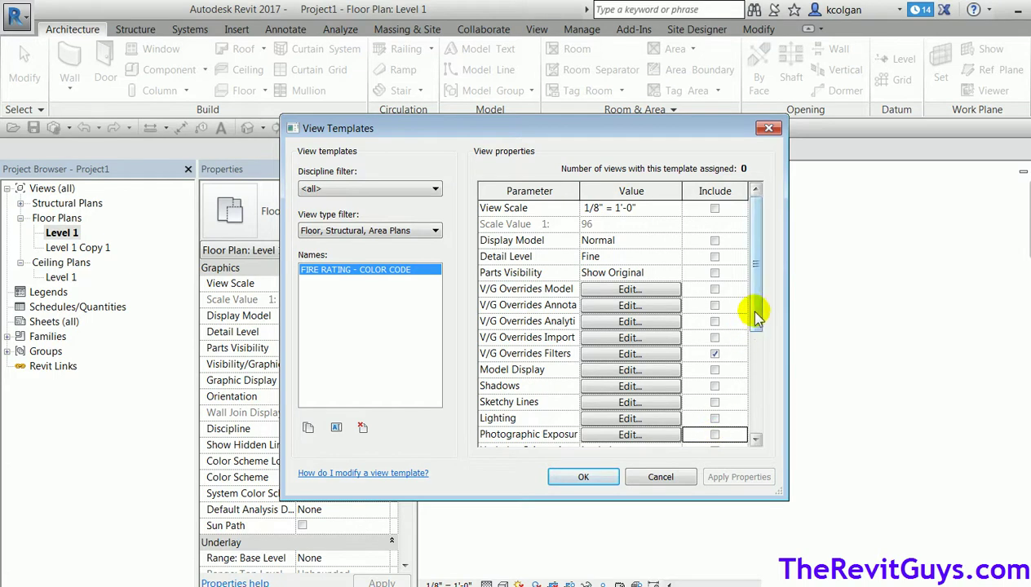
Exclude the remaining parameters, Underlay Orientation through Depth Clipping, and save the template.
{"action": "left_click_drag", "start_coordinate": [752, 306], "coordinate": [752, 355]}
{"action": "left_click", "coordinate": [715, 353]}
{"action": "left_click", "coordinate": [715, 370]}
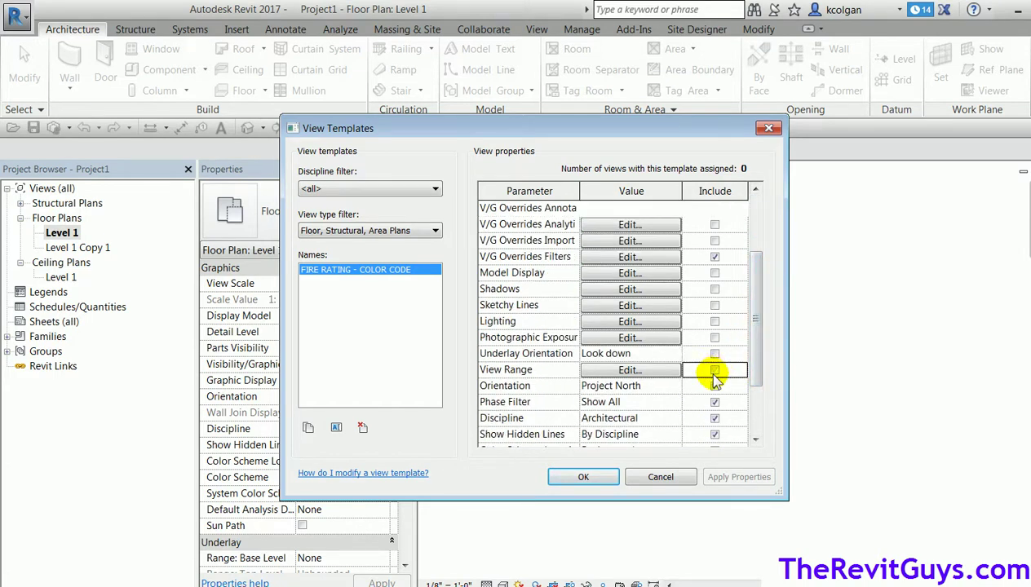
{"action": "left_click", "coordinate": [715, 403]}
{"action": "left_click", "coordinate": [715, 386]}
{"action": "left_click", "coordinate": [715, 419]}
{"action": "left_click", "coordinate": [715, 435]}
{"action": "left_click_drag", "start_coordinate": [749, 364], "coordinate": [748, 418]}
{"action": "left_click", "coordinate": [716, 371]}
{"action": "left_click", "coordinate": [715, 386]}
{"action": "left_click", "coordinate": [715, 402]}
{"action": "left_click", "coordinate": [717, 418]}
{"action": "left_click", "coordinate": [715, 419]}
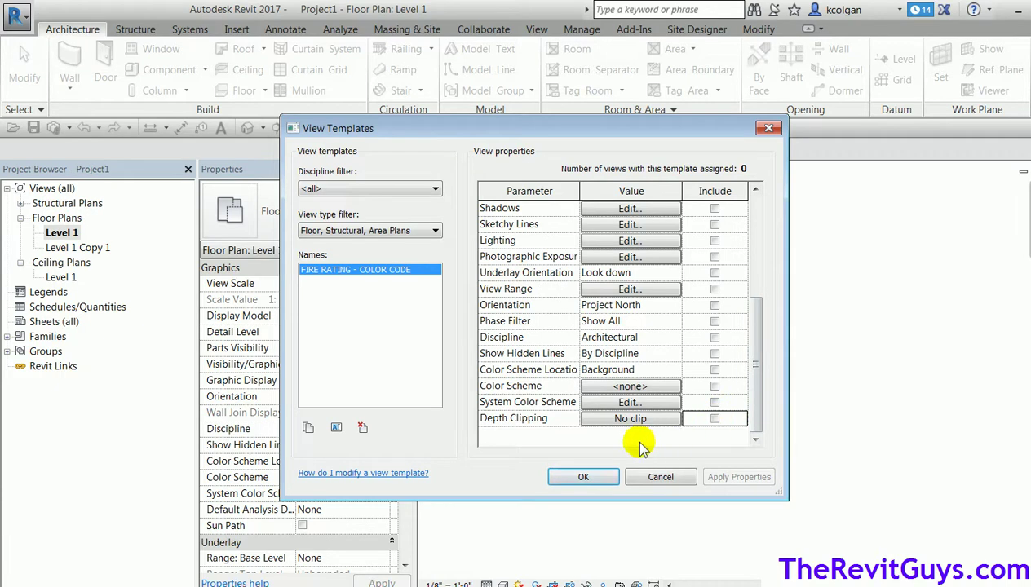
{"action": "left_click", "coordinate": [596, 480]}
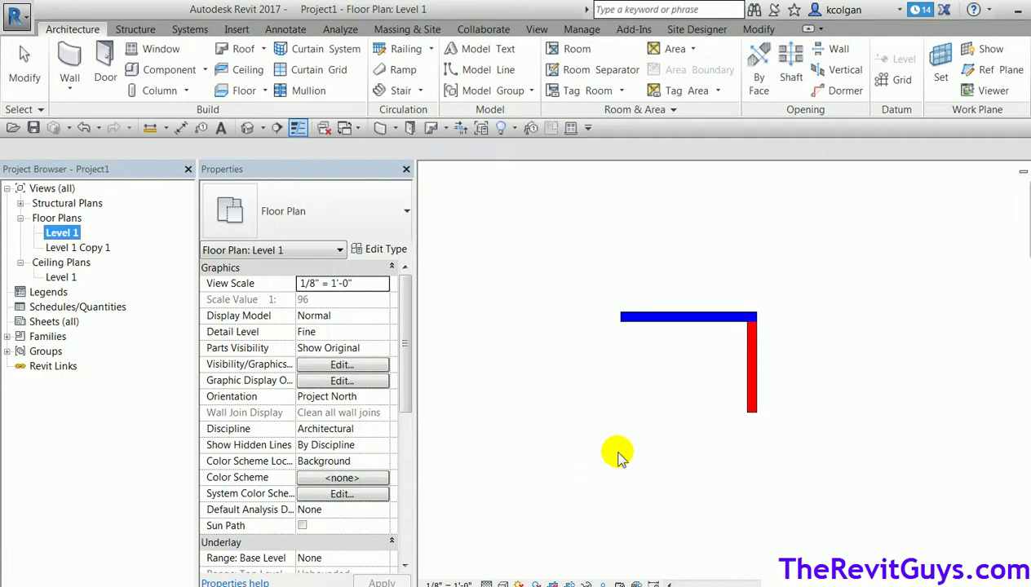
Open the Level 1 ceiling plan and check its view range without changes.
{"action": "double_click", "coordinate": [60, 279]}
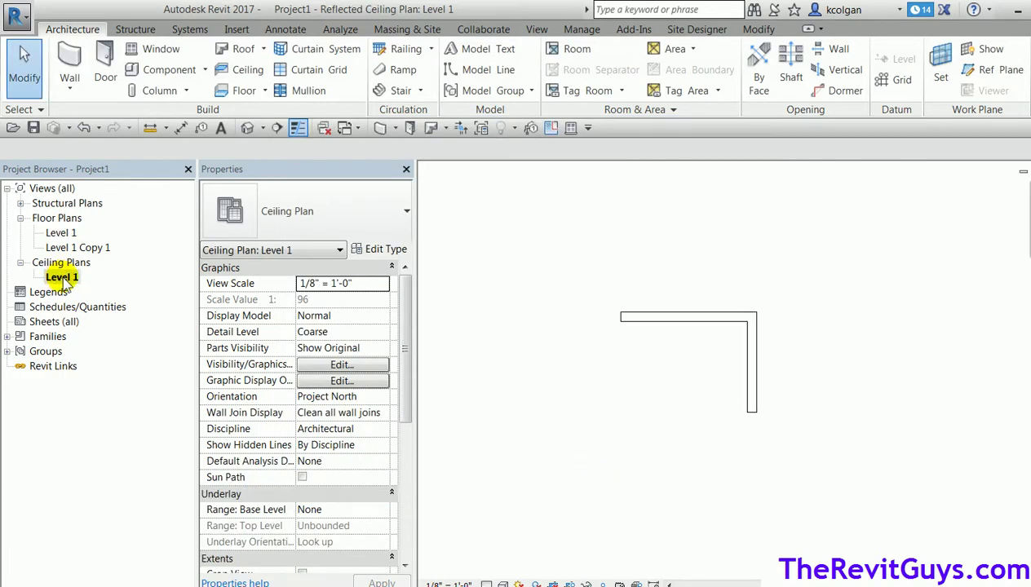
{"action": "left_click_drag", "start_coordinate": [405, 364], "coordinate": [405, 442]}
{"action": "left_click", "coordinate": [341, 446]}
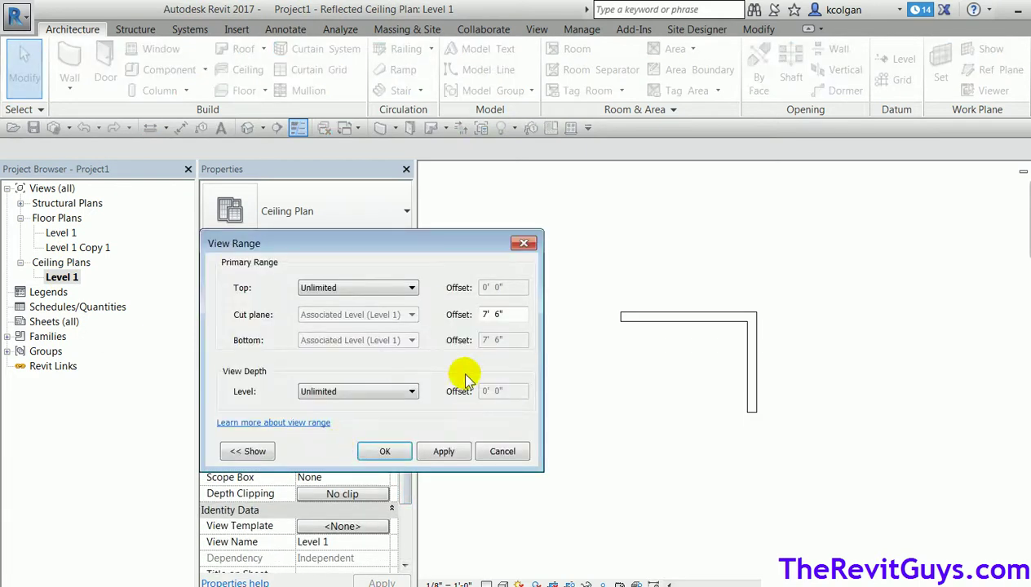
{"action": "left_click", "coordinate": [390, 452]}
Apply the FIRE RATING - COLOR CODE template to the Level 1 ceiling plan.
{"action": "left_click", "coordinate": [62, 278]}
{"action": "right_click", "coordinate": [66, 279]}
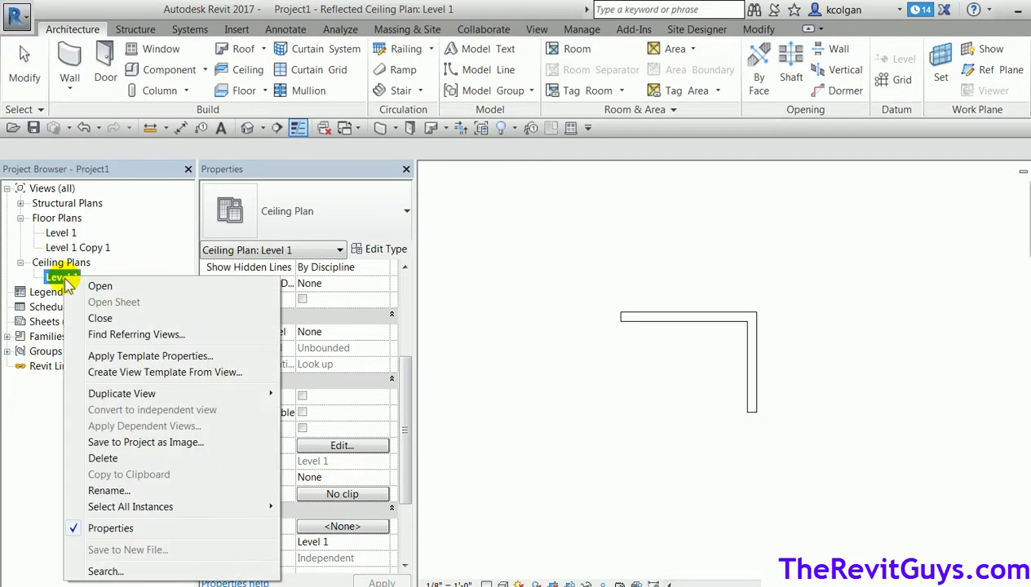
{"action": "left_click", "coordinate": [153, 359]}
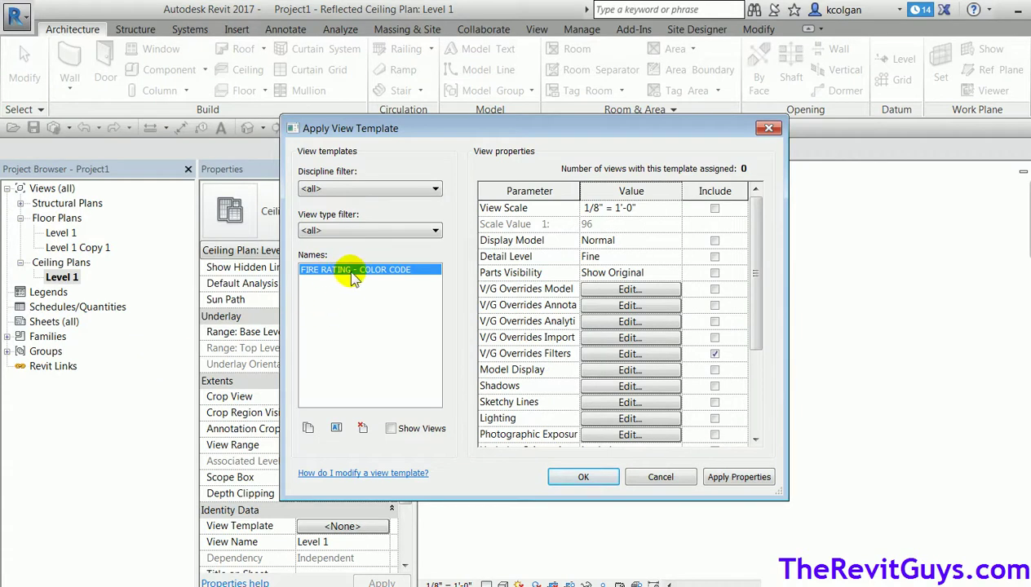
{"action": "left_click", "coordinate": [592, 480]}
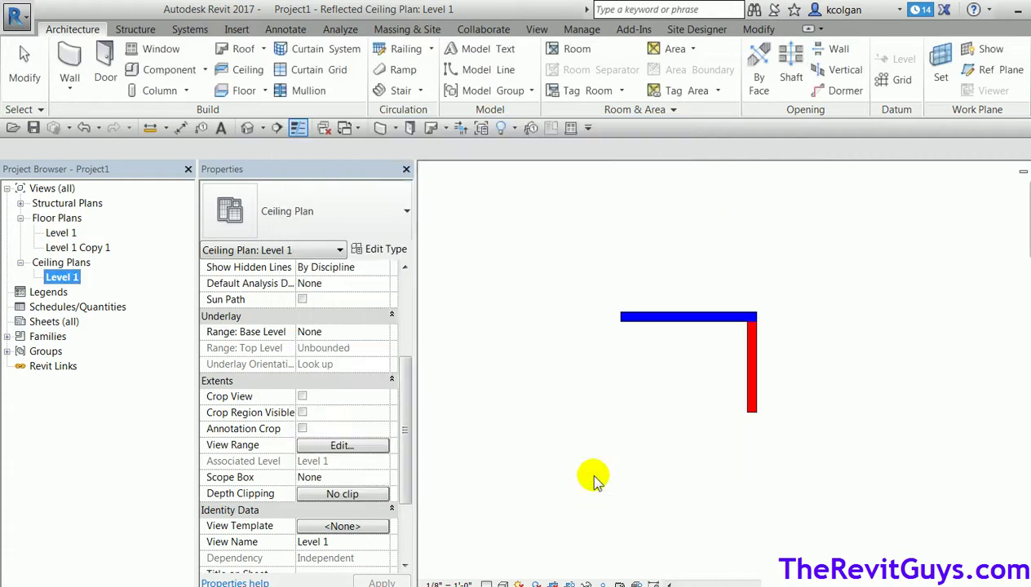
{"action": "left_click", "coordinate": [368, 445]}
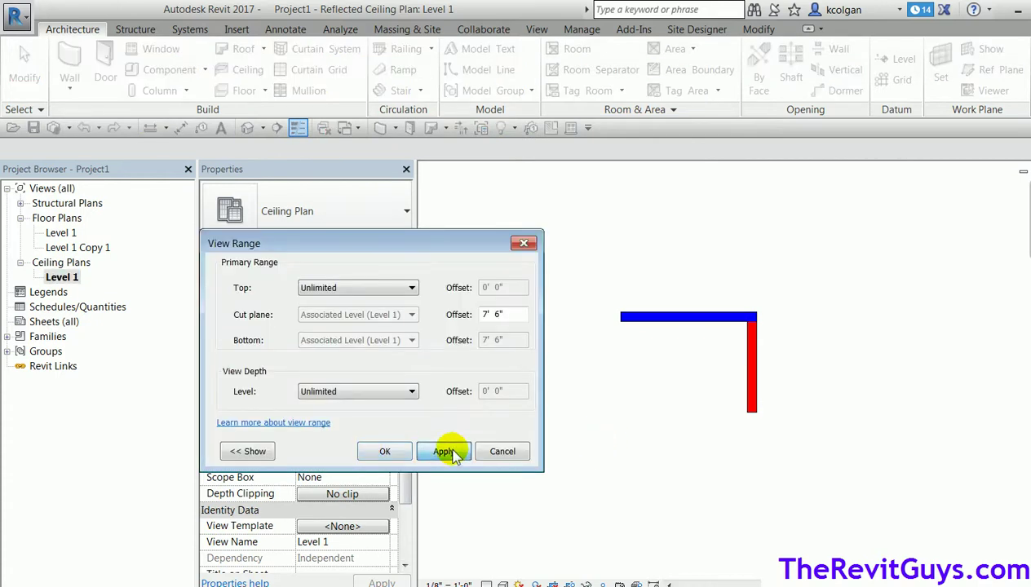
{"action": "left_click", "coordinate": [501, 451]}
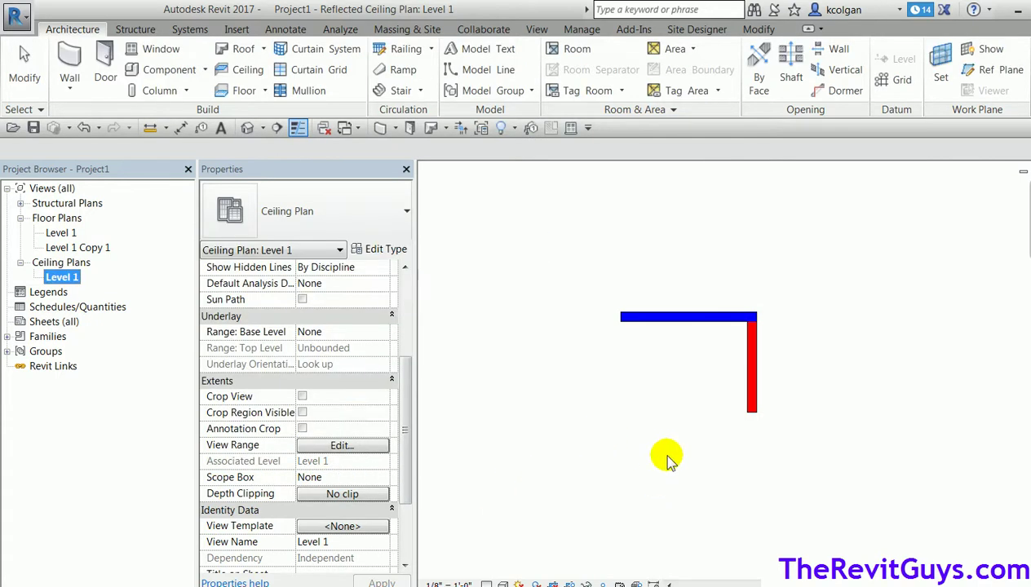